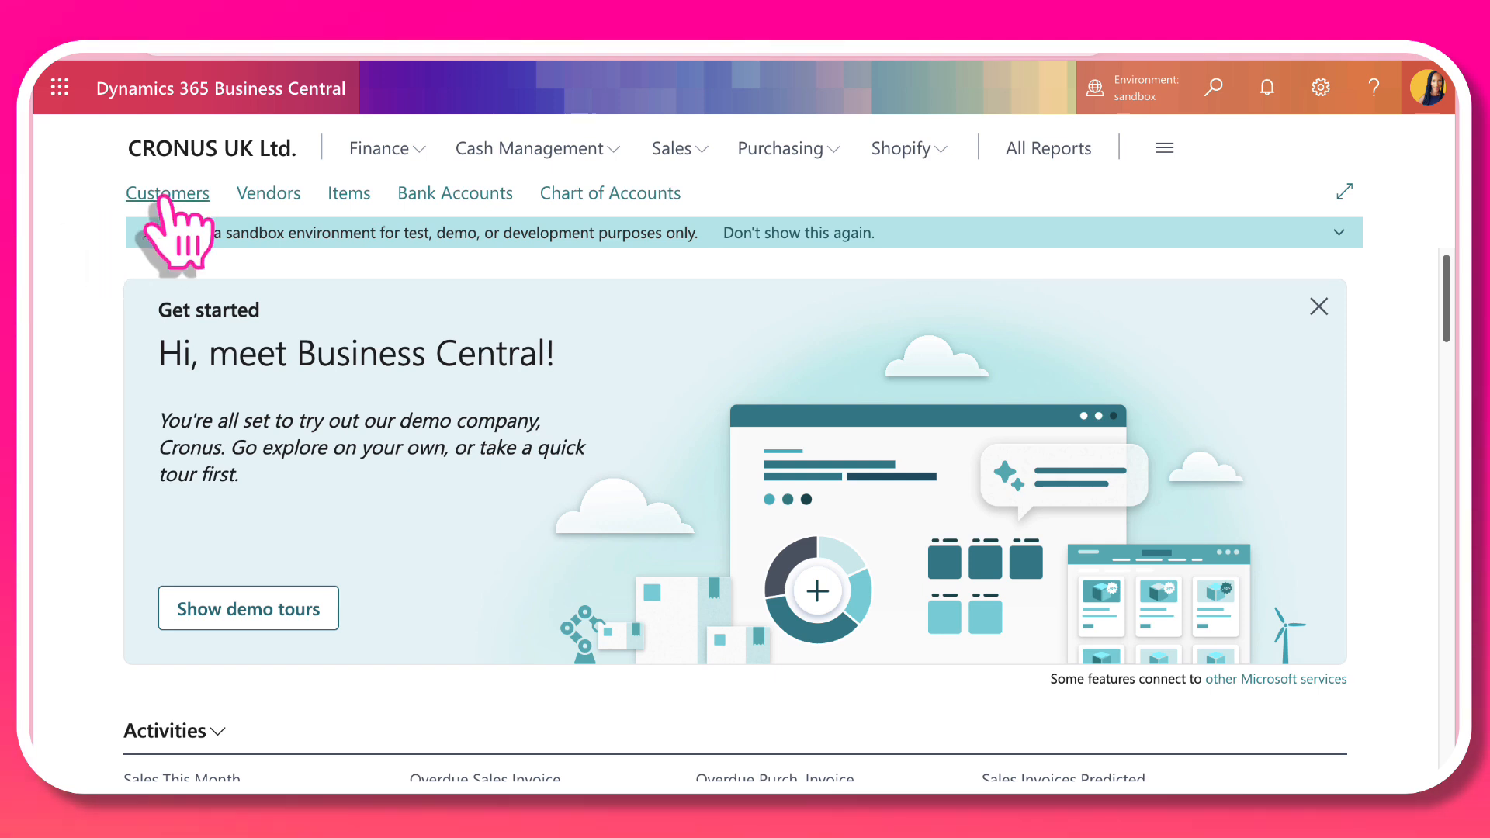
Step: Open the Customers list, dismissing the startup message, and review the customers' balances and balances due
left_click(164, 199)
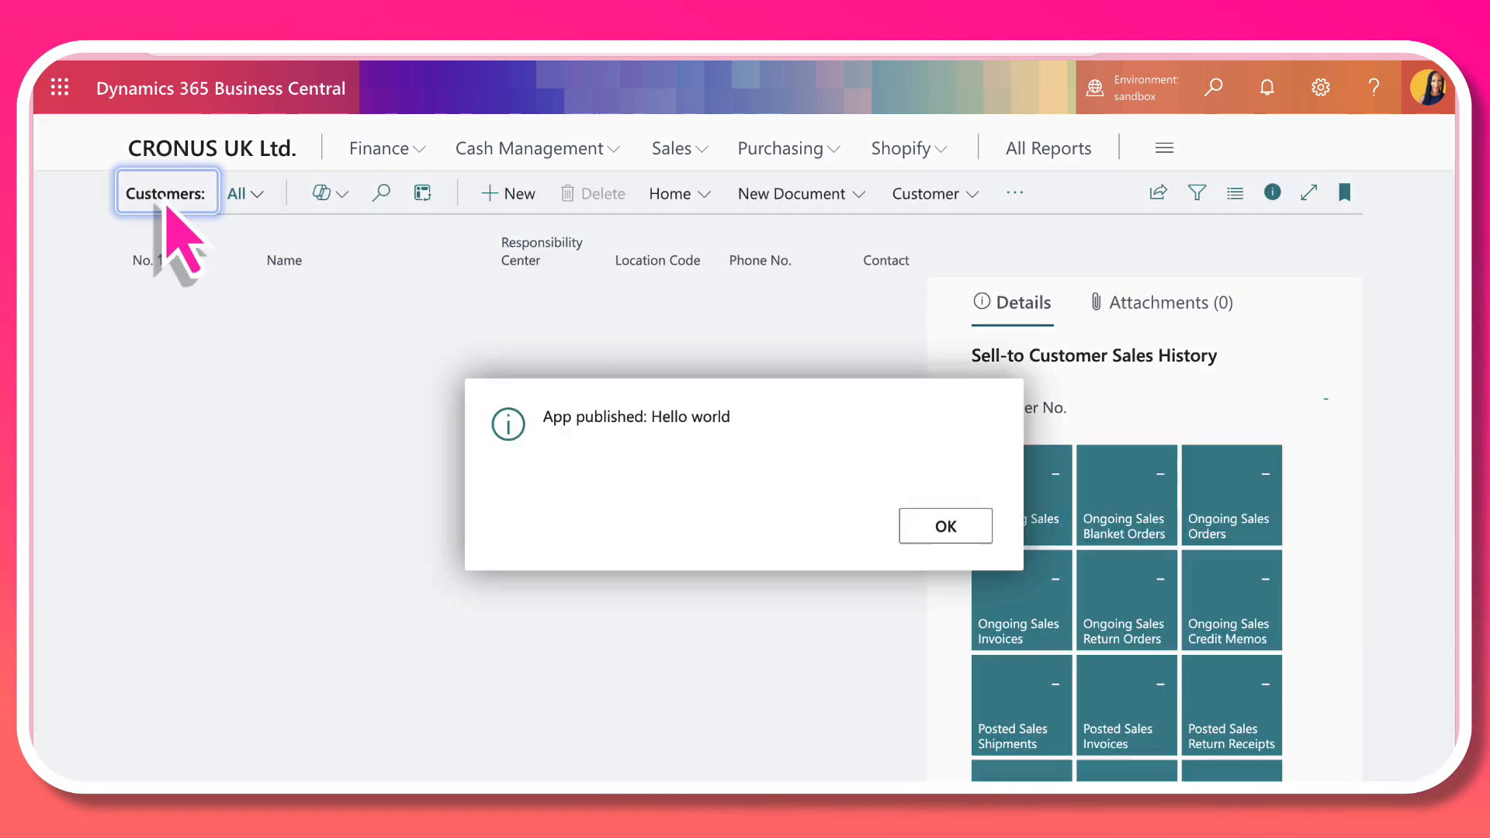
left_click(946, 527)
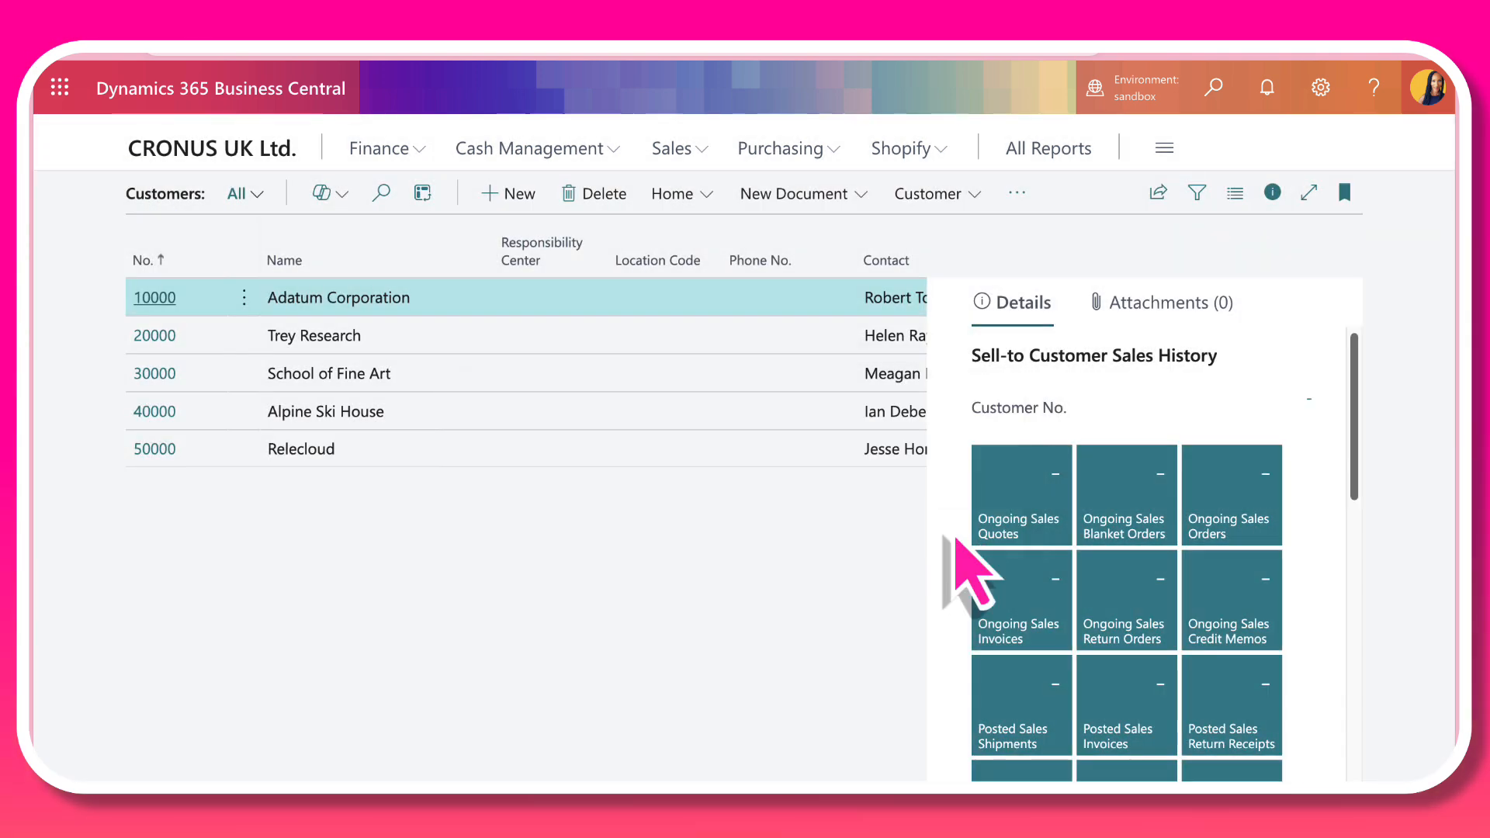
scroll(526, 373, "right", 5)
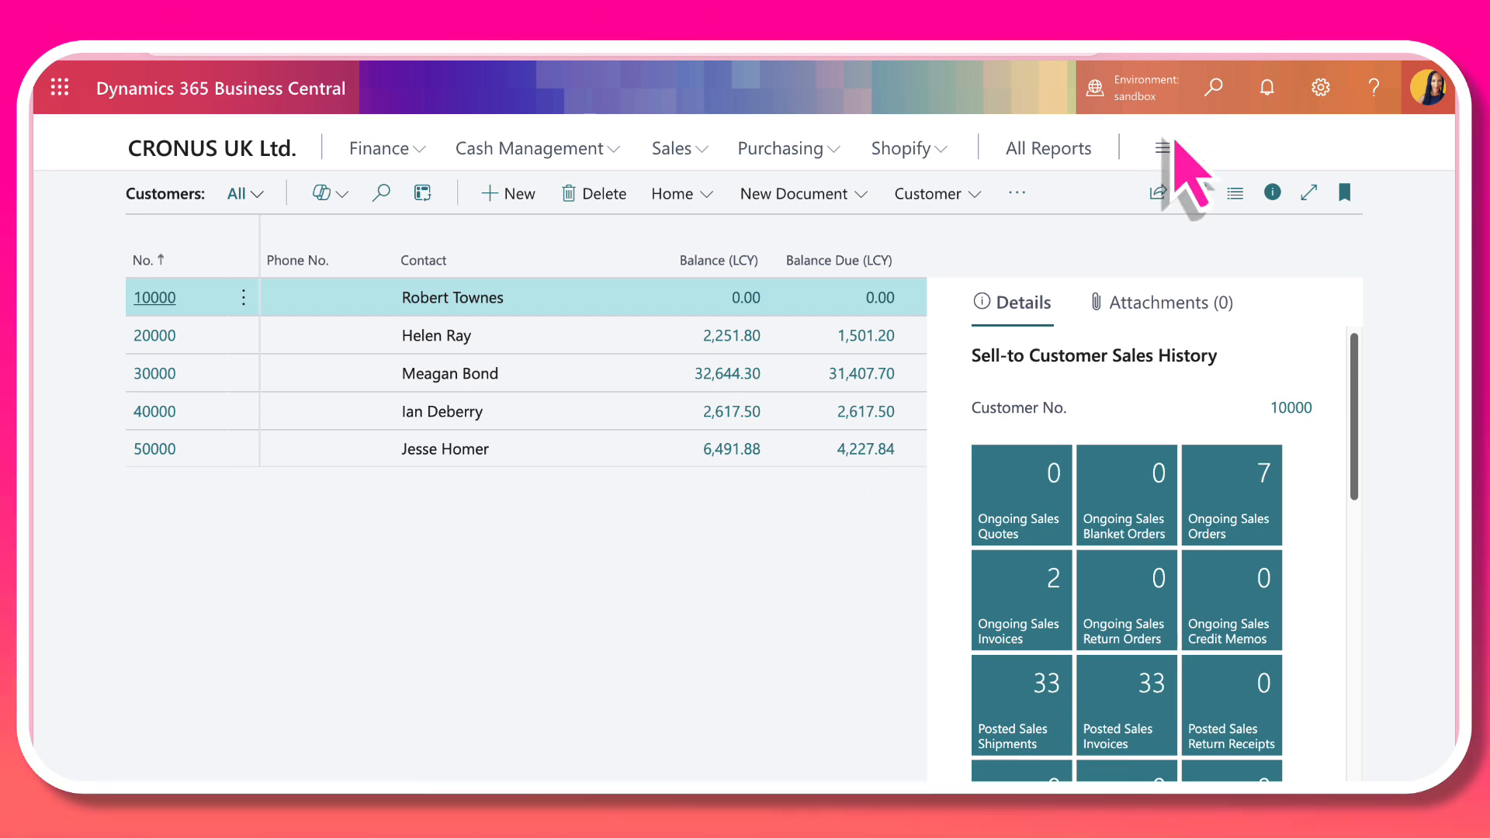
Step: Search for "customer stat" and open the Customer Statement report
left_click(1219, 87)
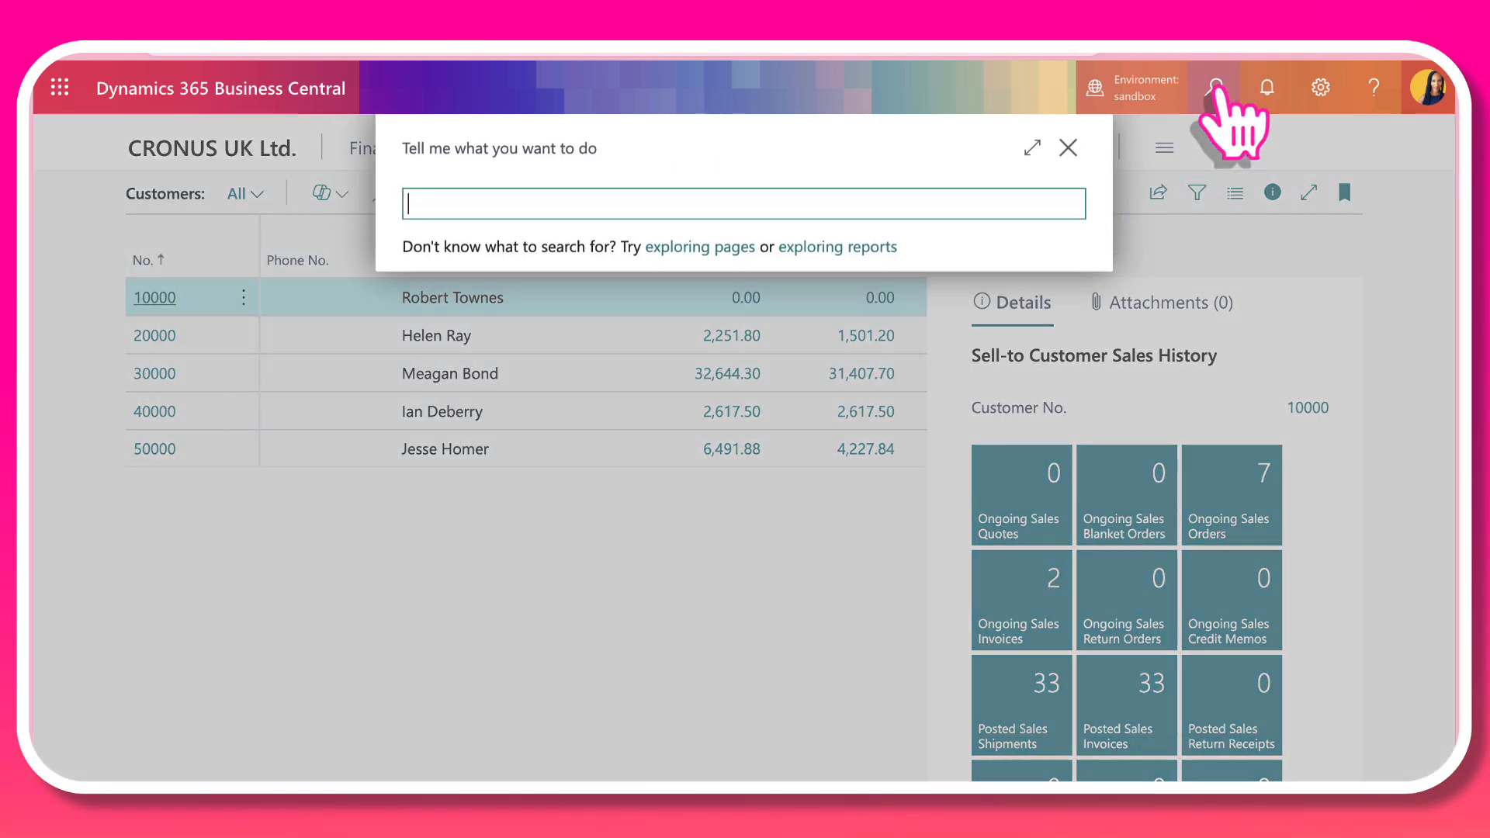
type("cusr")
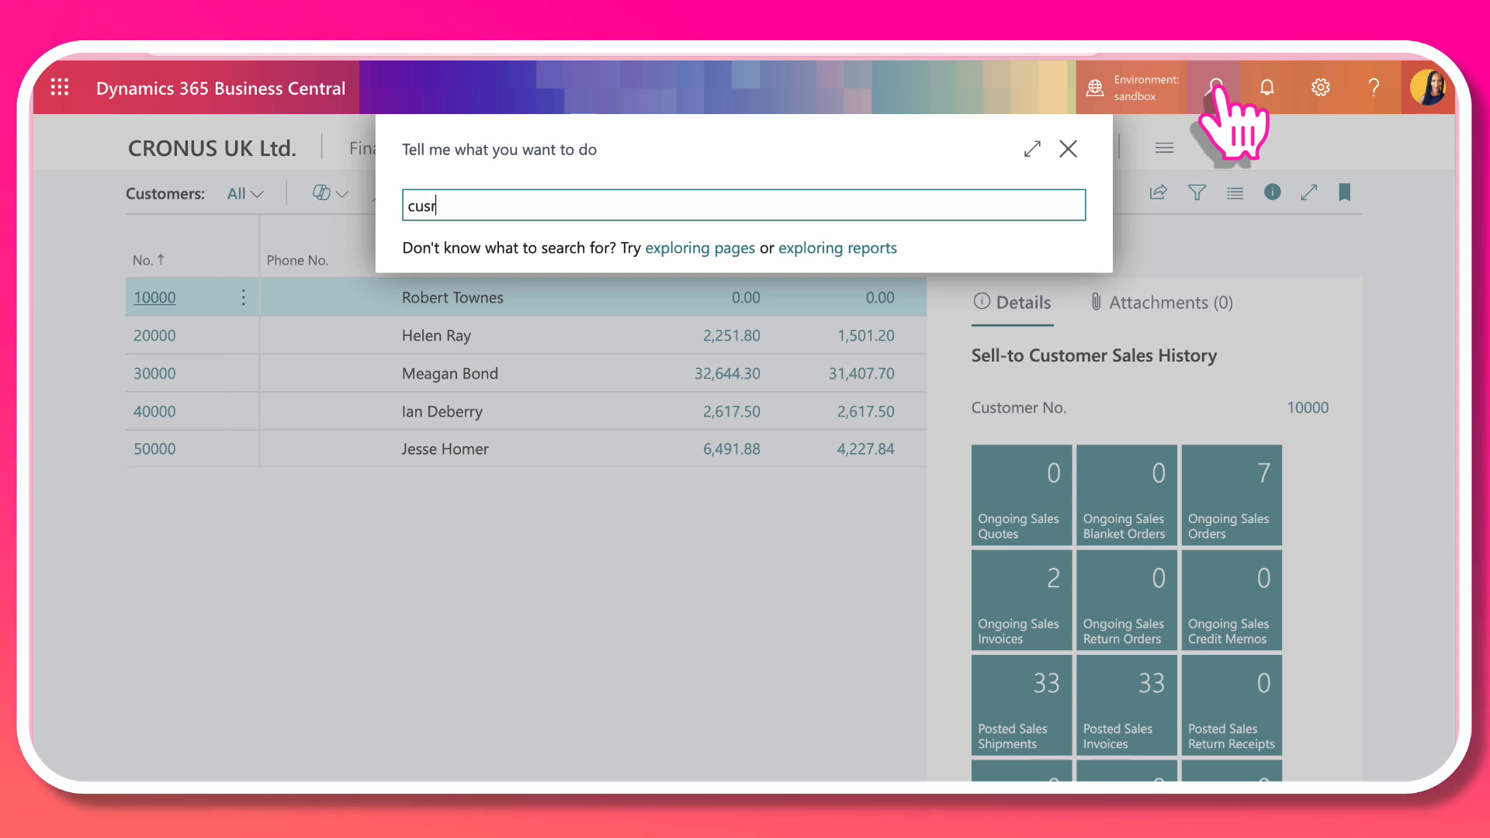
key("BackSpace")
type("tomenr")
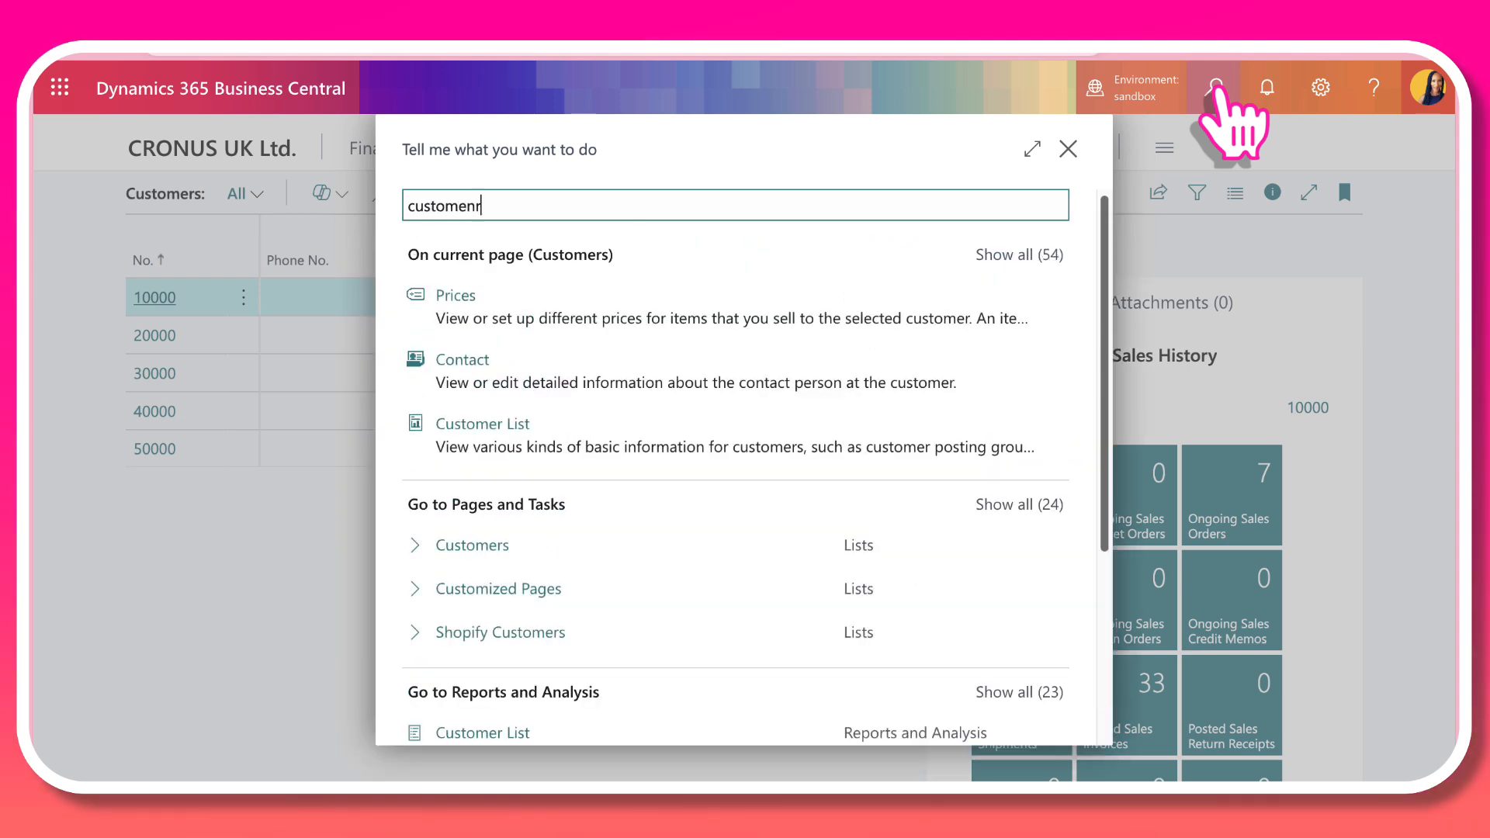
key("BackSpace")
key("BackSpace")
key("BackSpace")
type("er")
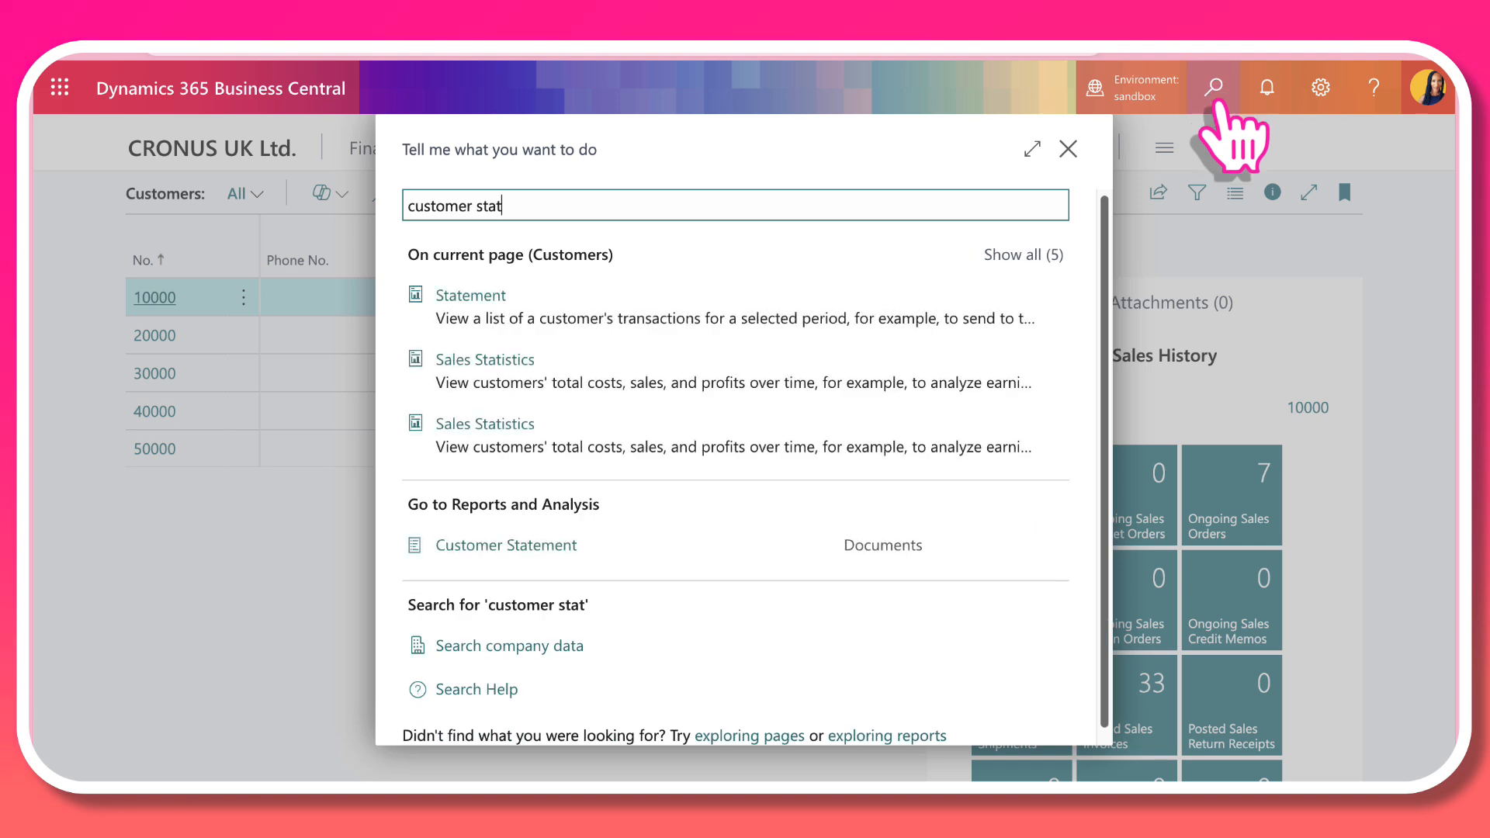
left_click(547, 549)
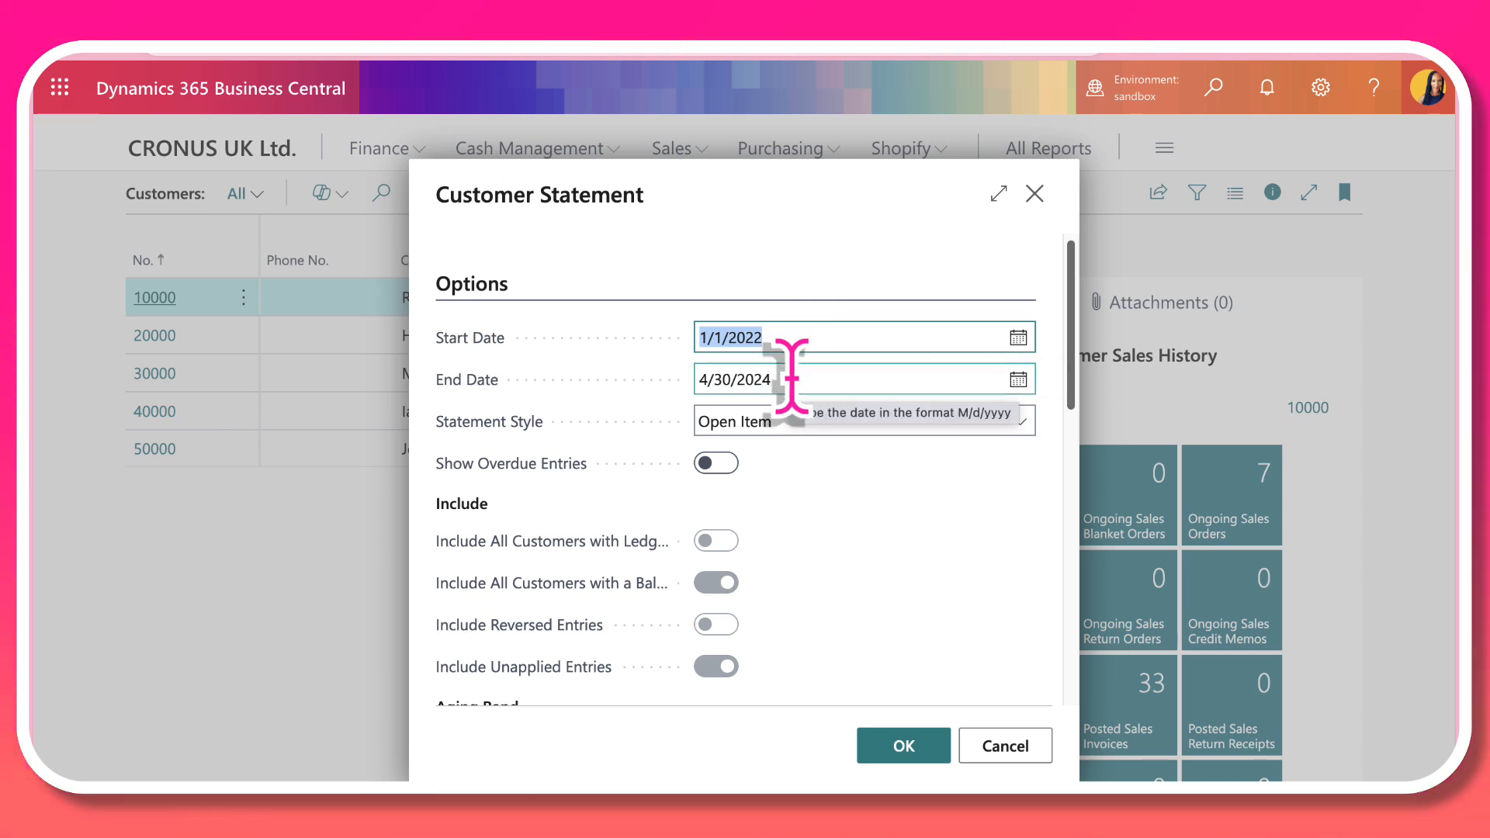
Step: Review the Customer Statement options and choose Open Item as the statement style
scroll(876, 544, "down", 3)
scroll(875, 535, "up", 3)
left_click(1022, 345)
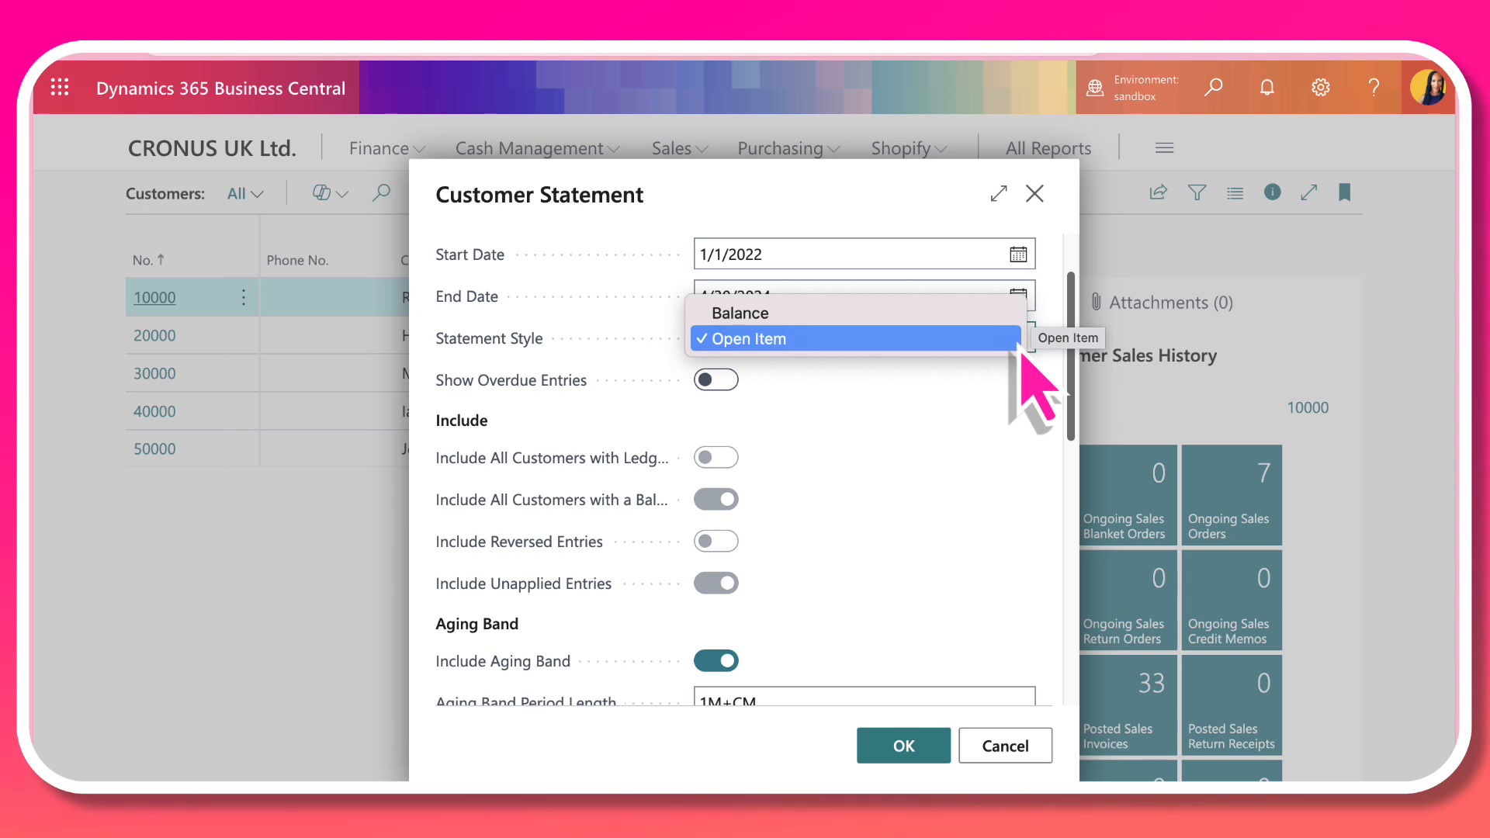
left_click(1012, 339)
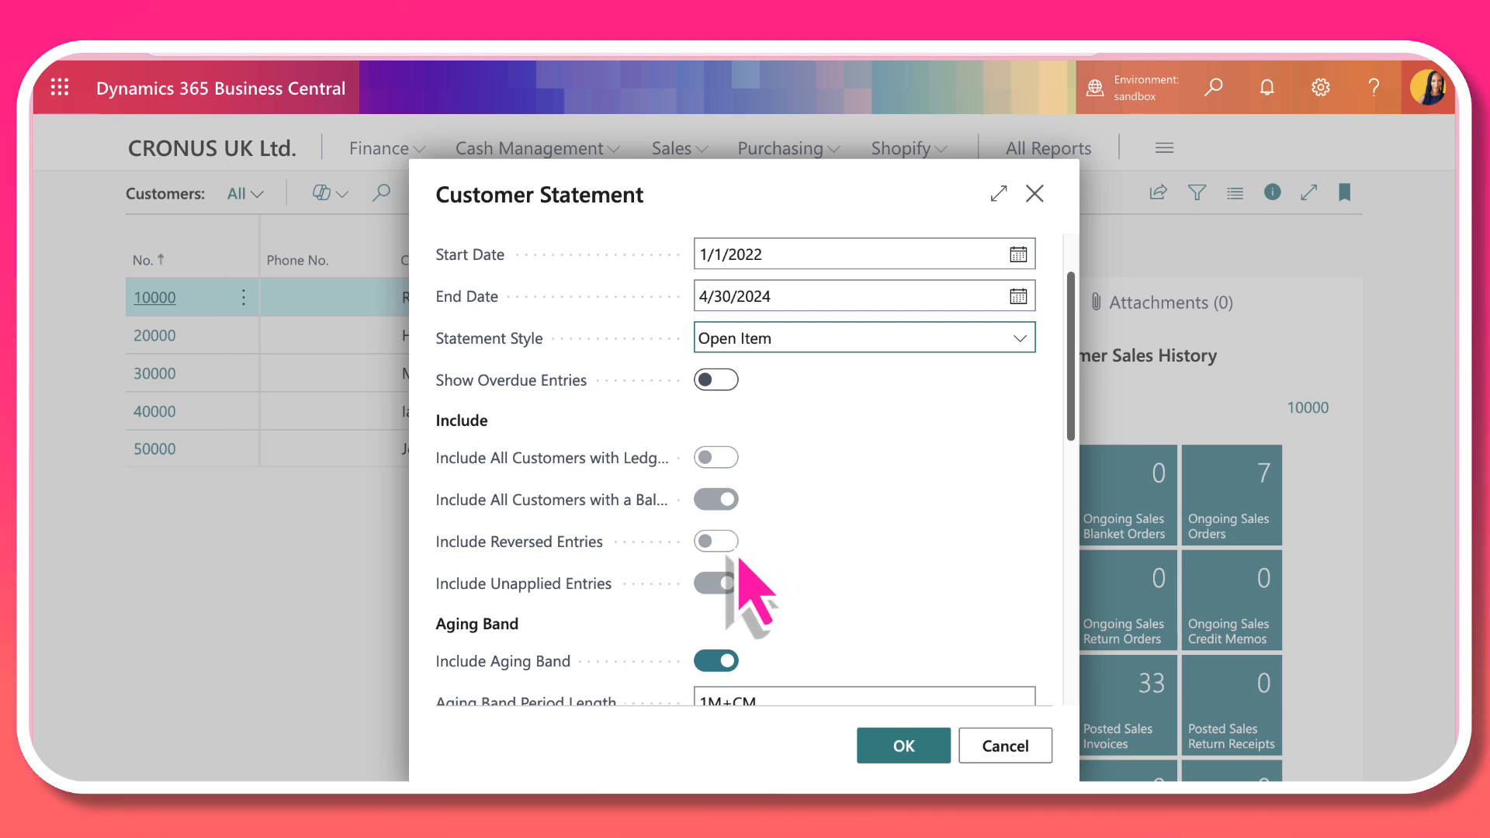
Step: Check the aging band period length and set the aging band to be calculated by Due Date
scroll(784, 605, "down", 2)
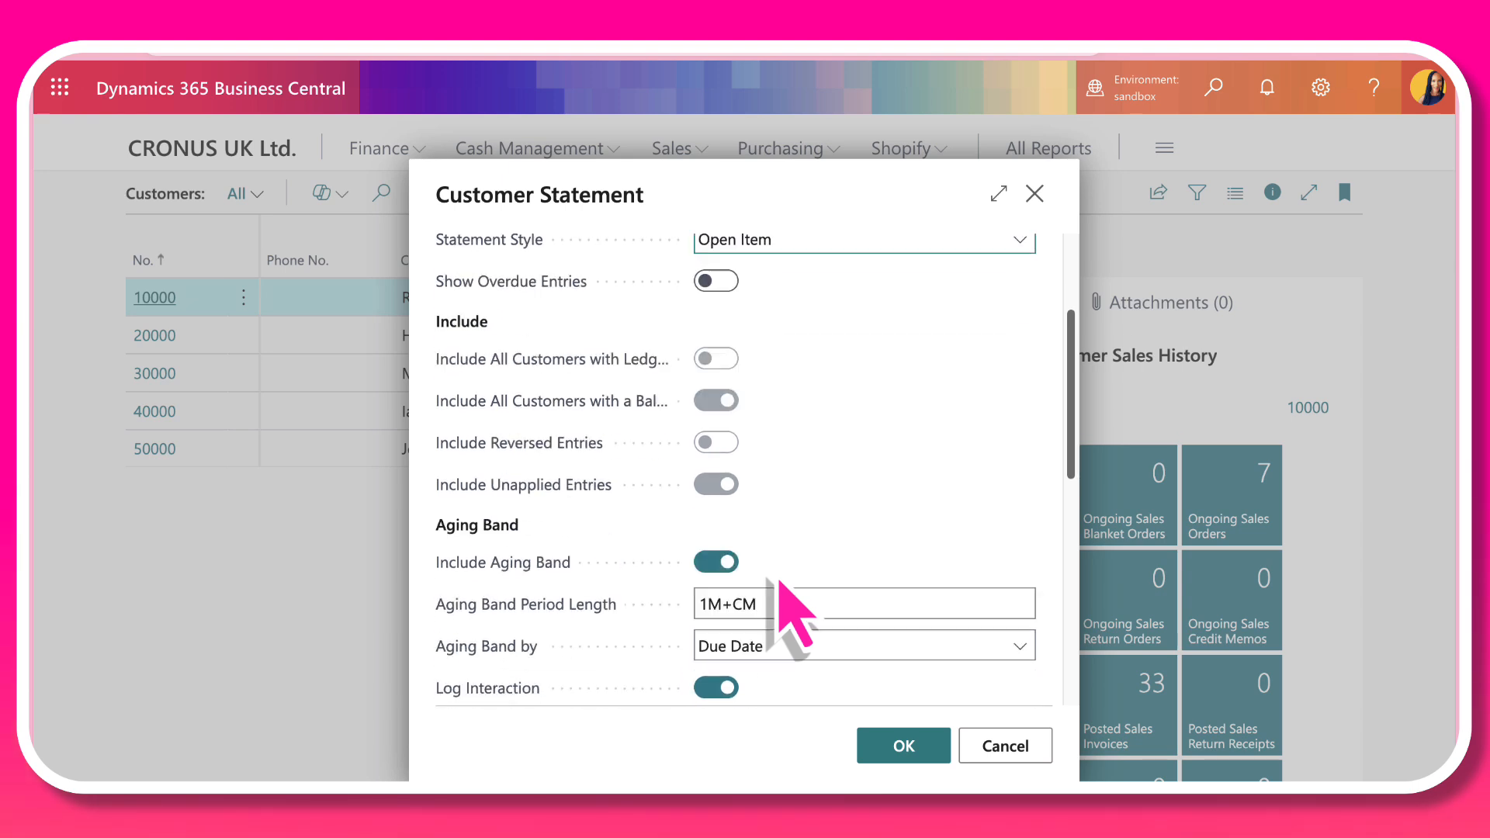
scroll(776, 503, "down", 1)
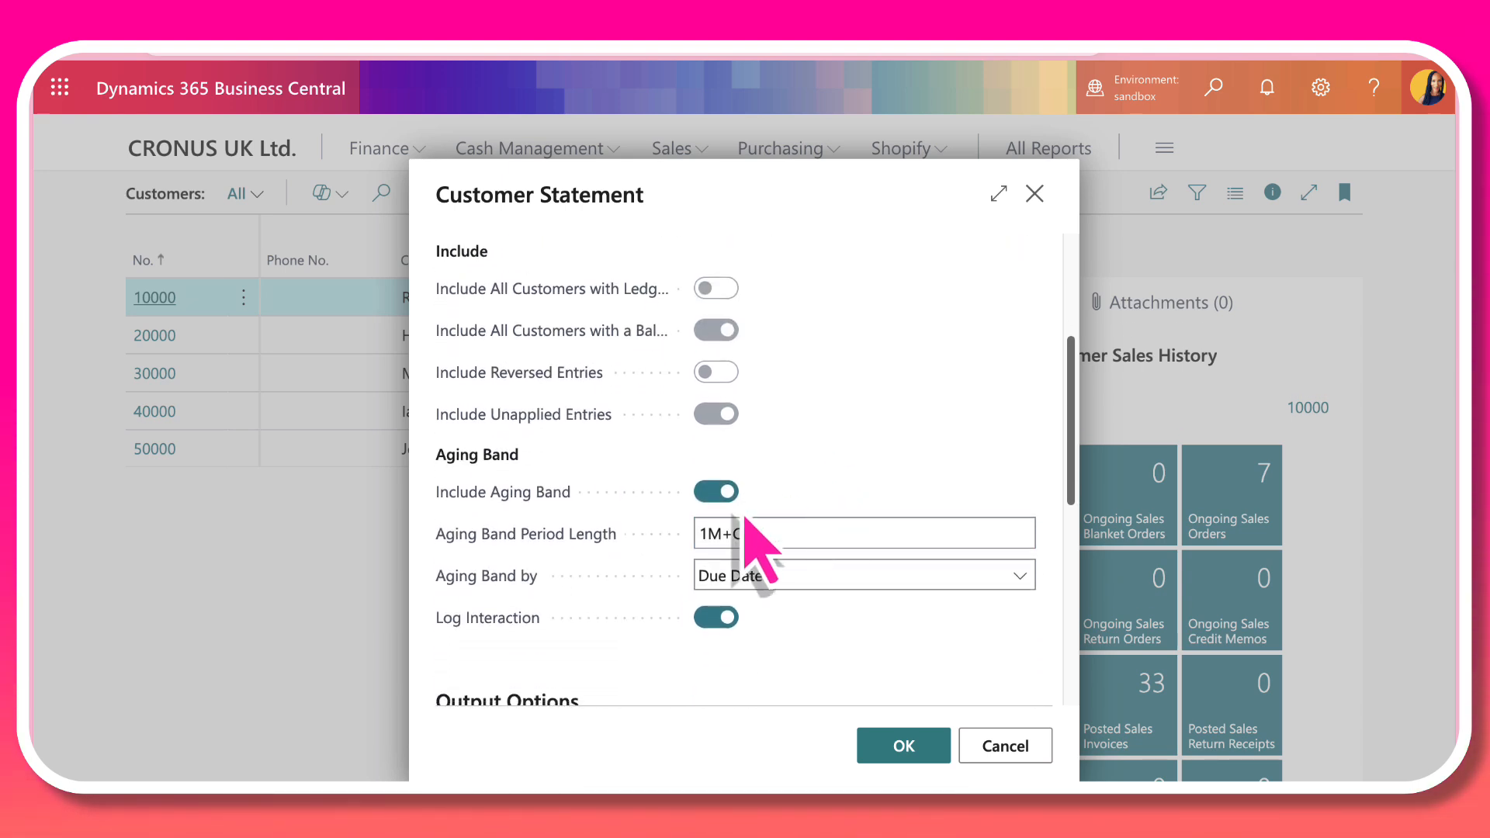
scroll(793, 512, "down", 1)
left_click(787, 500)
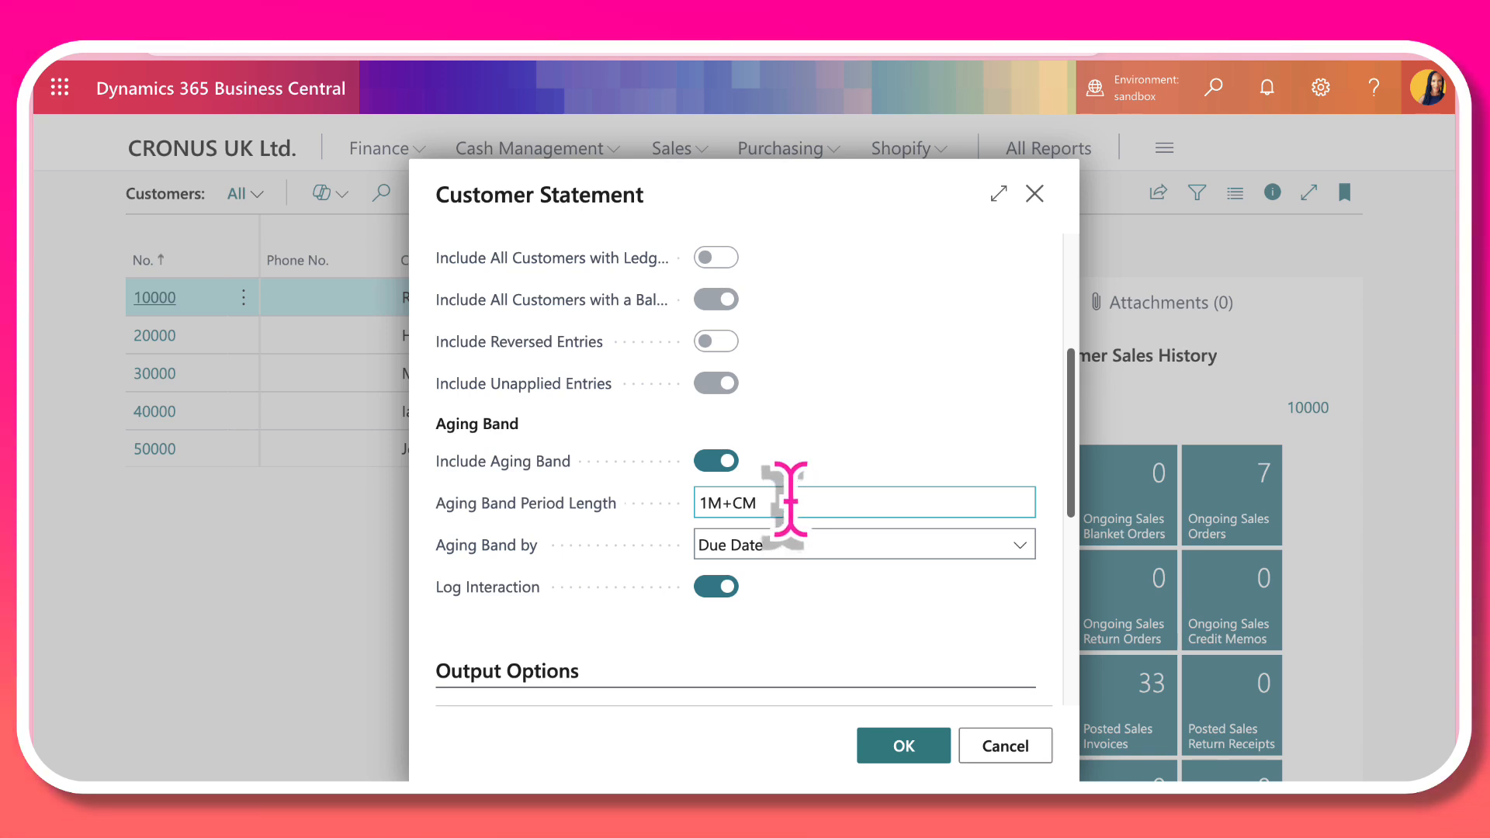
left_click(871, 544)
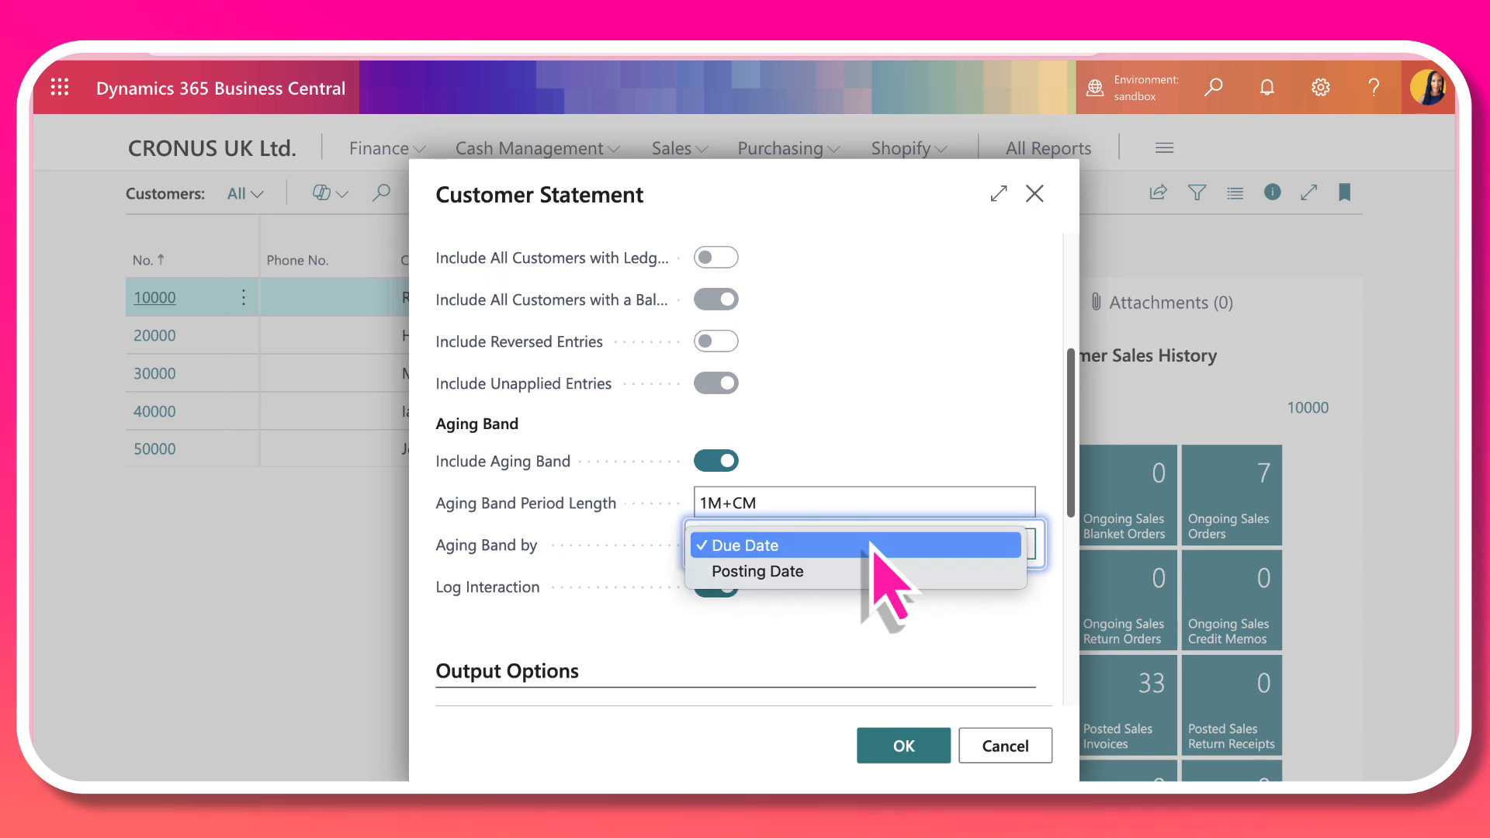
left_click(870, 545)
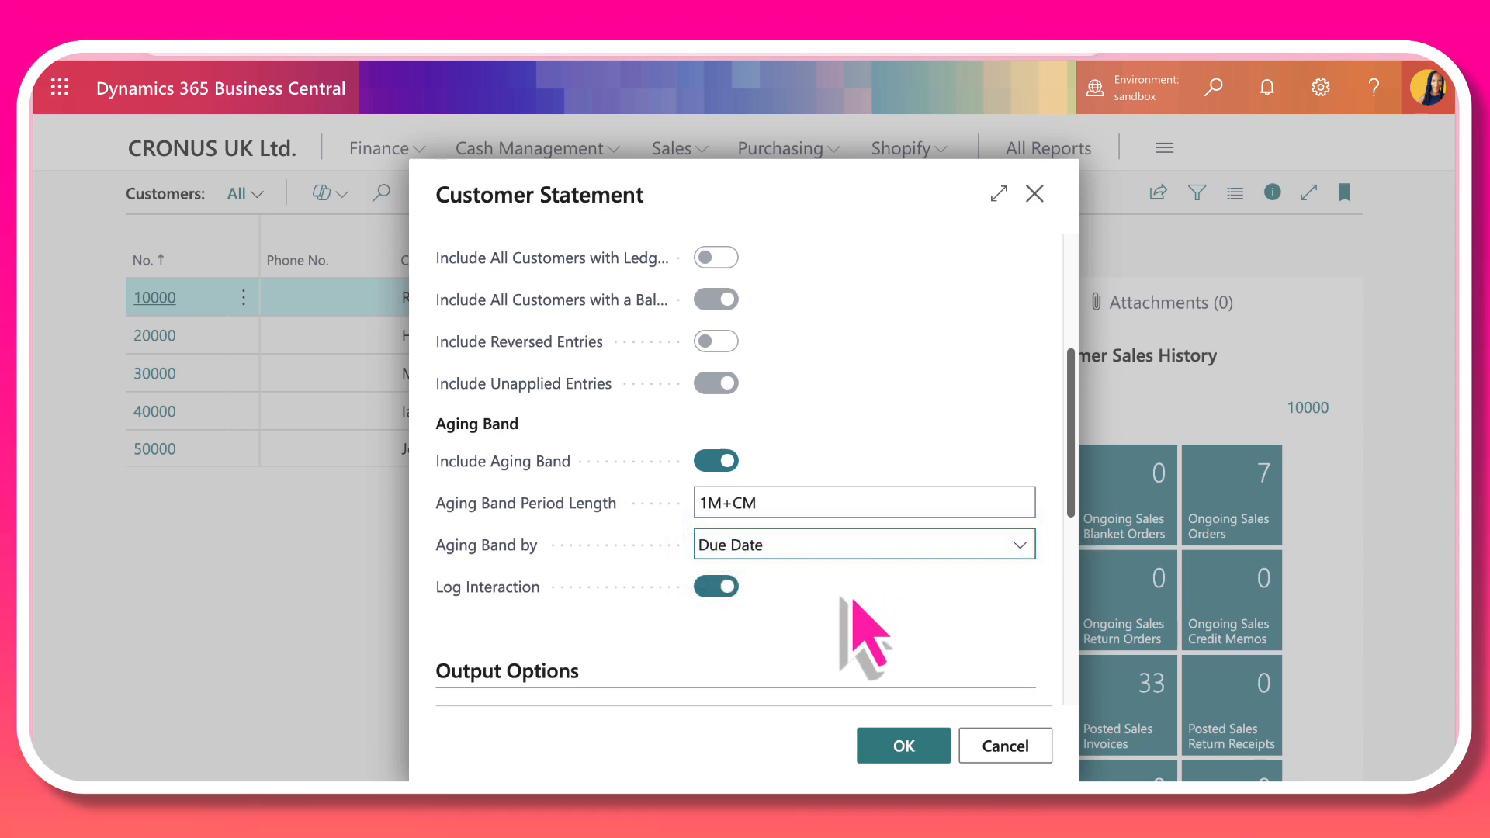
Step: Check the available report outputs, keep Preview, and run the Customer Statement report without customer filters
scroll(850, 605, "down", 1)
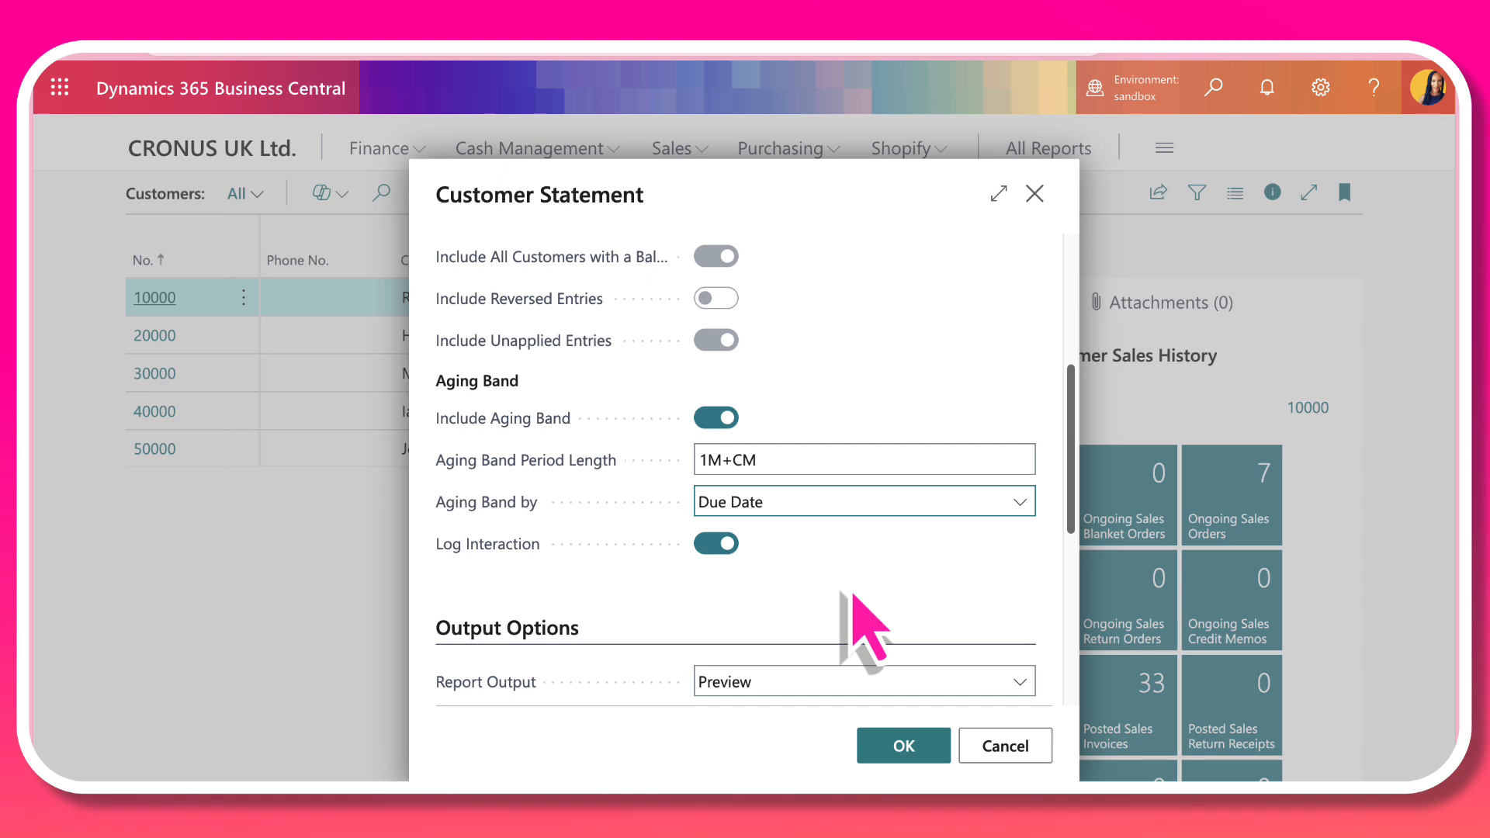
scroll(858, 621, "down", 5)
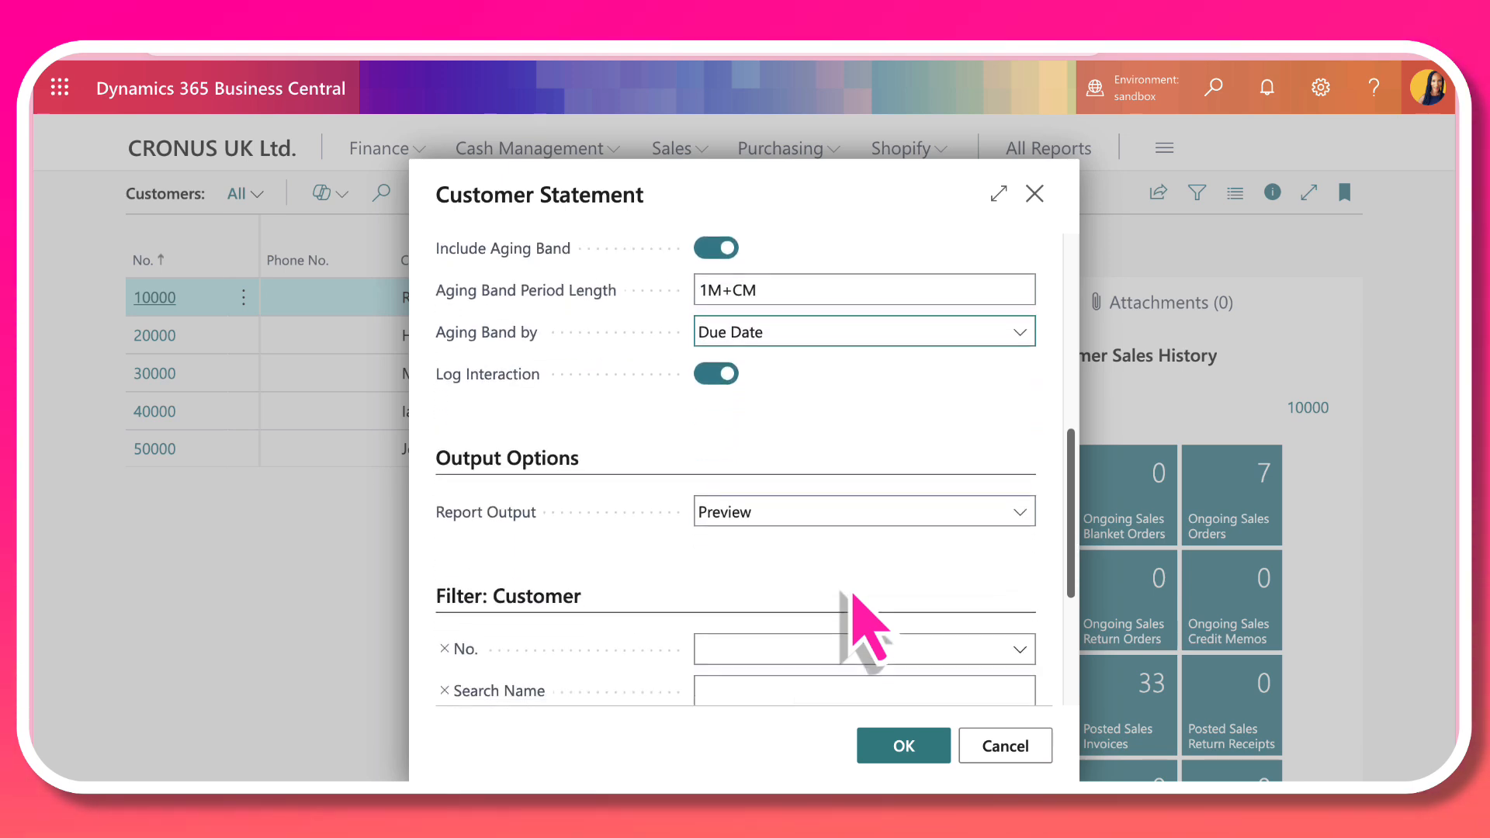
left_click(923, 500)
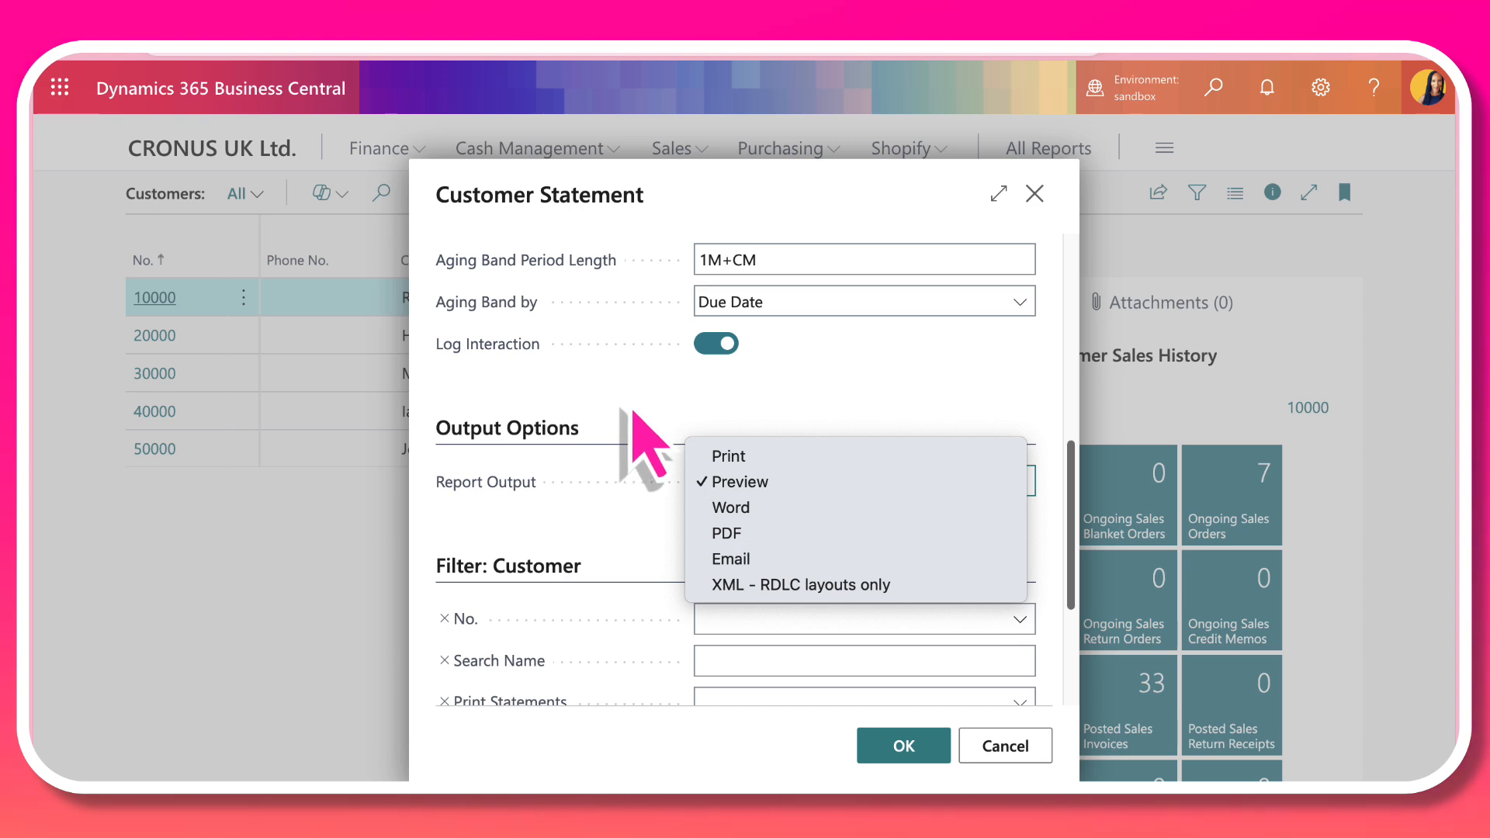
left_click(632, 409)
scroll(823, 478, "up", 5)
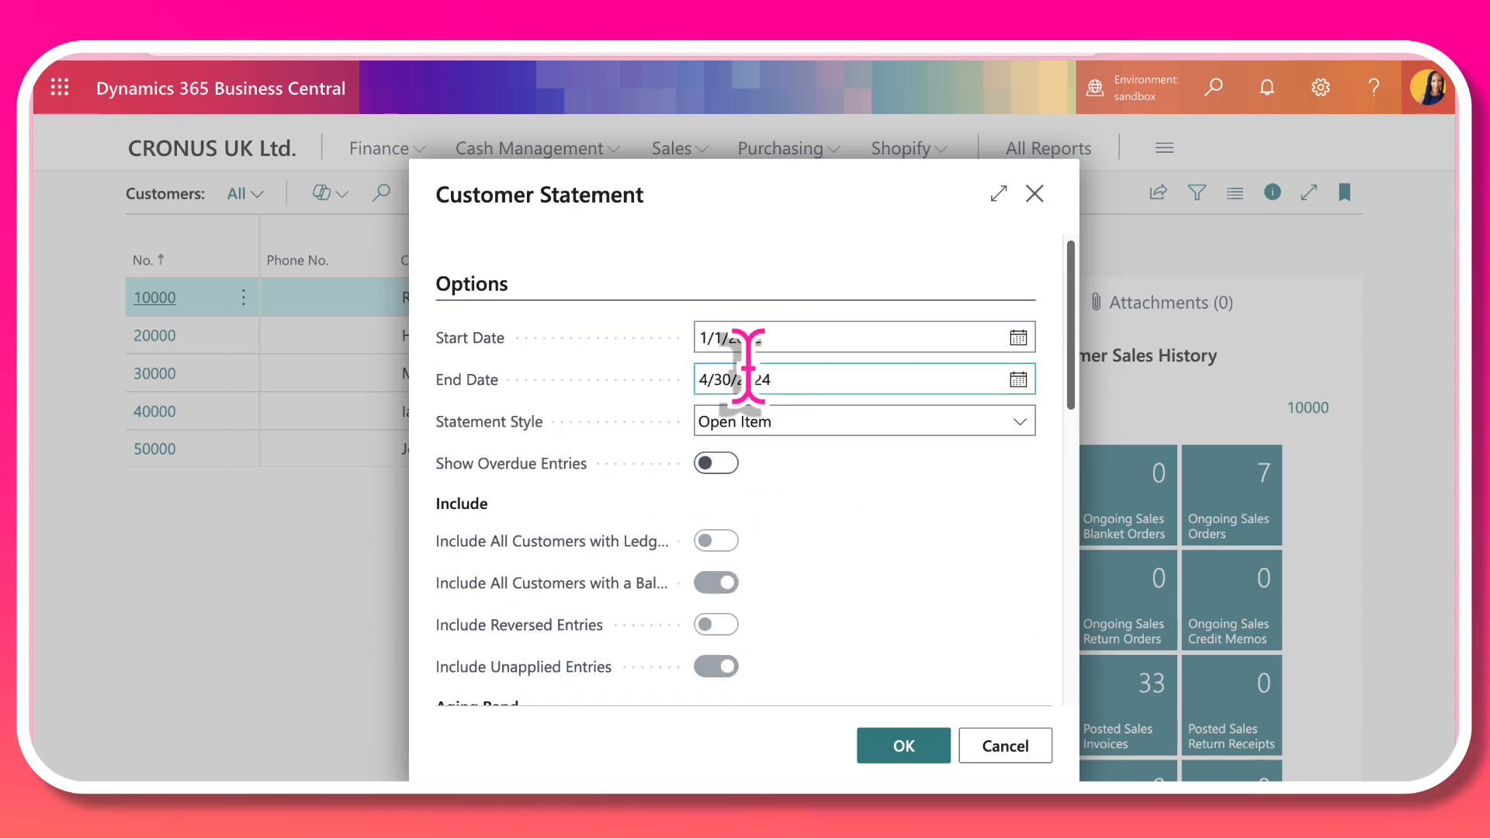
scroll(881, 499, "down", 5)
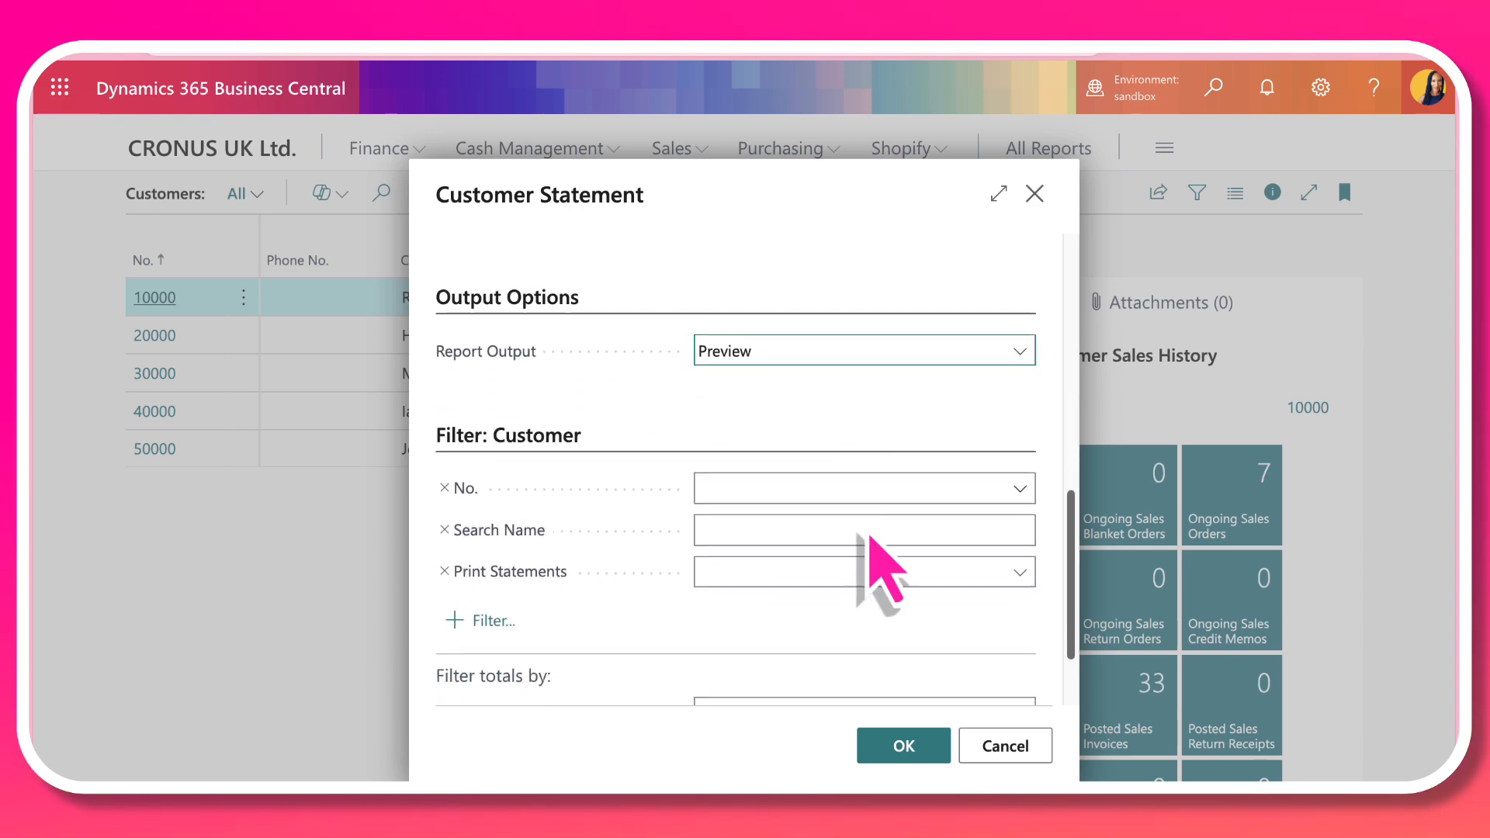
left_click(904, 746)
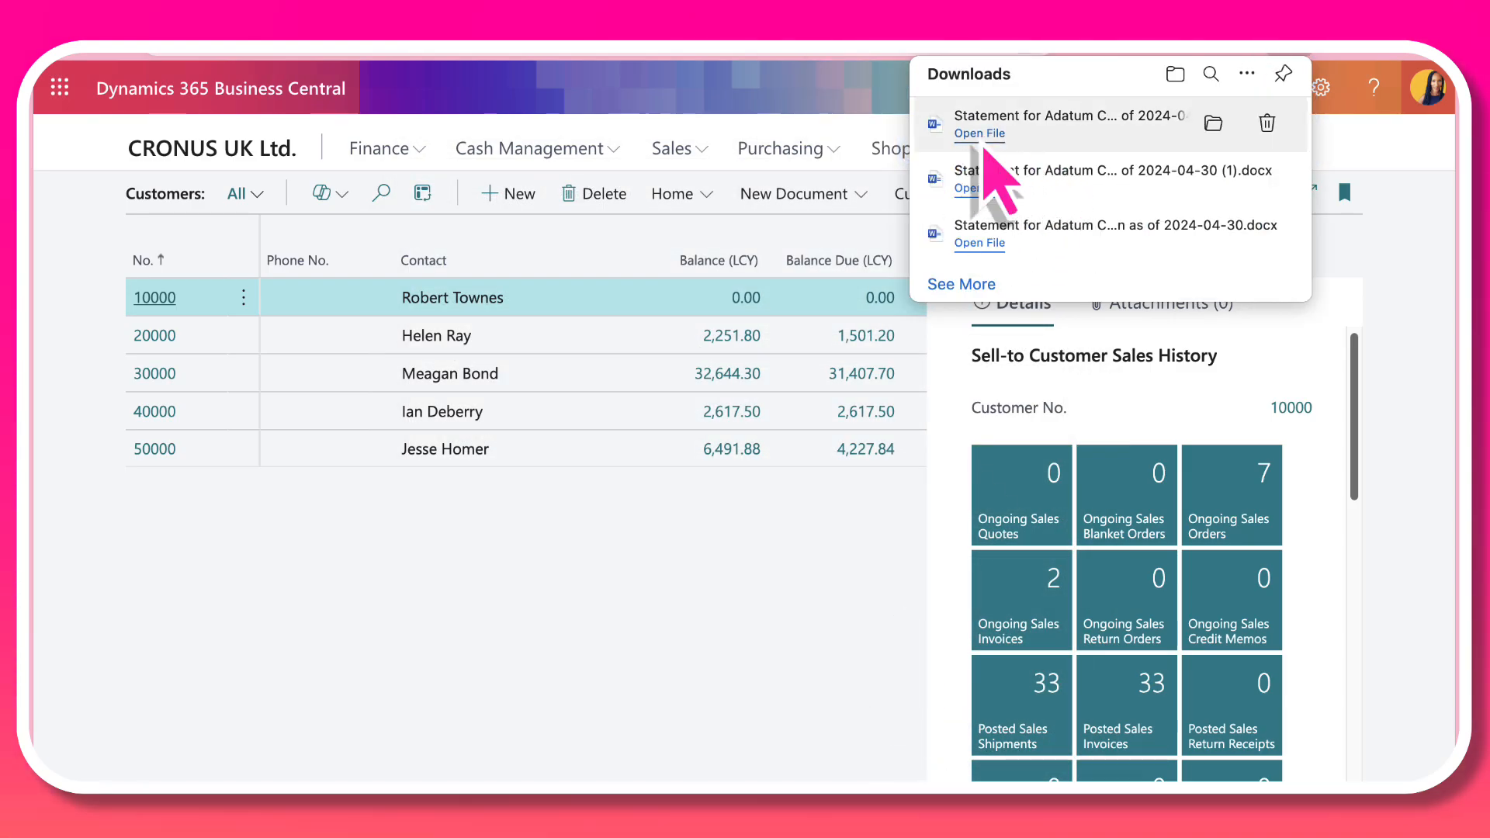
Step: Open the newest downloaded statement file in Word and look through the customer statements for Trey Research and School of Fine Art
left_click(980, 134)
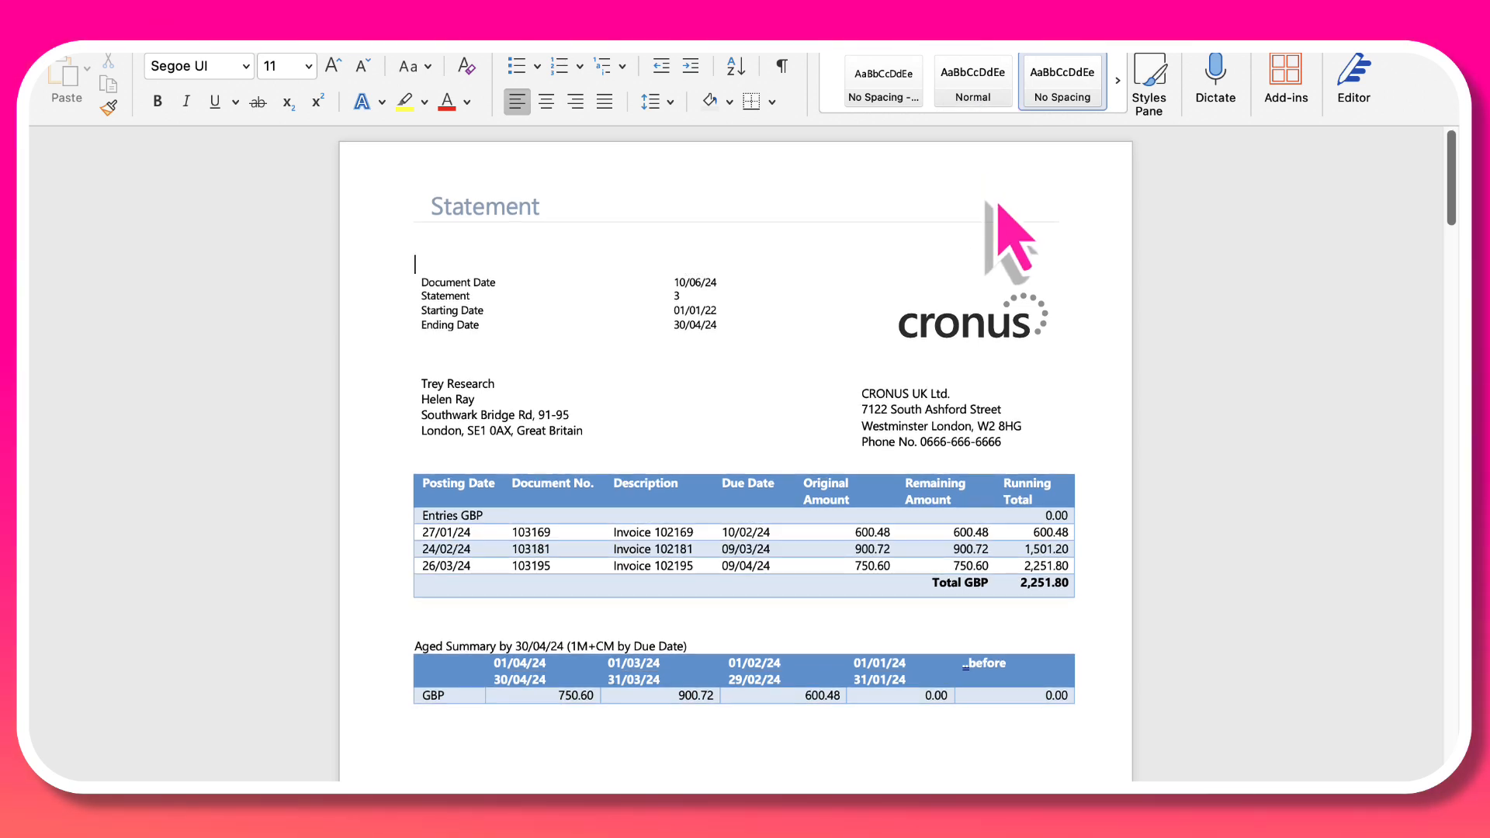
scroll(999, 203, "down", 2)
scroll(999, 204, "down", 15)
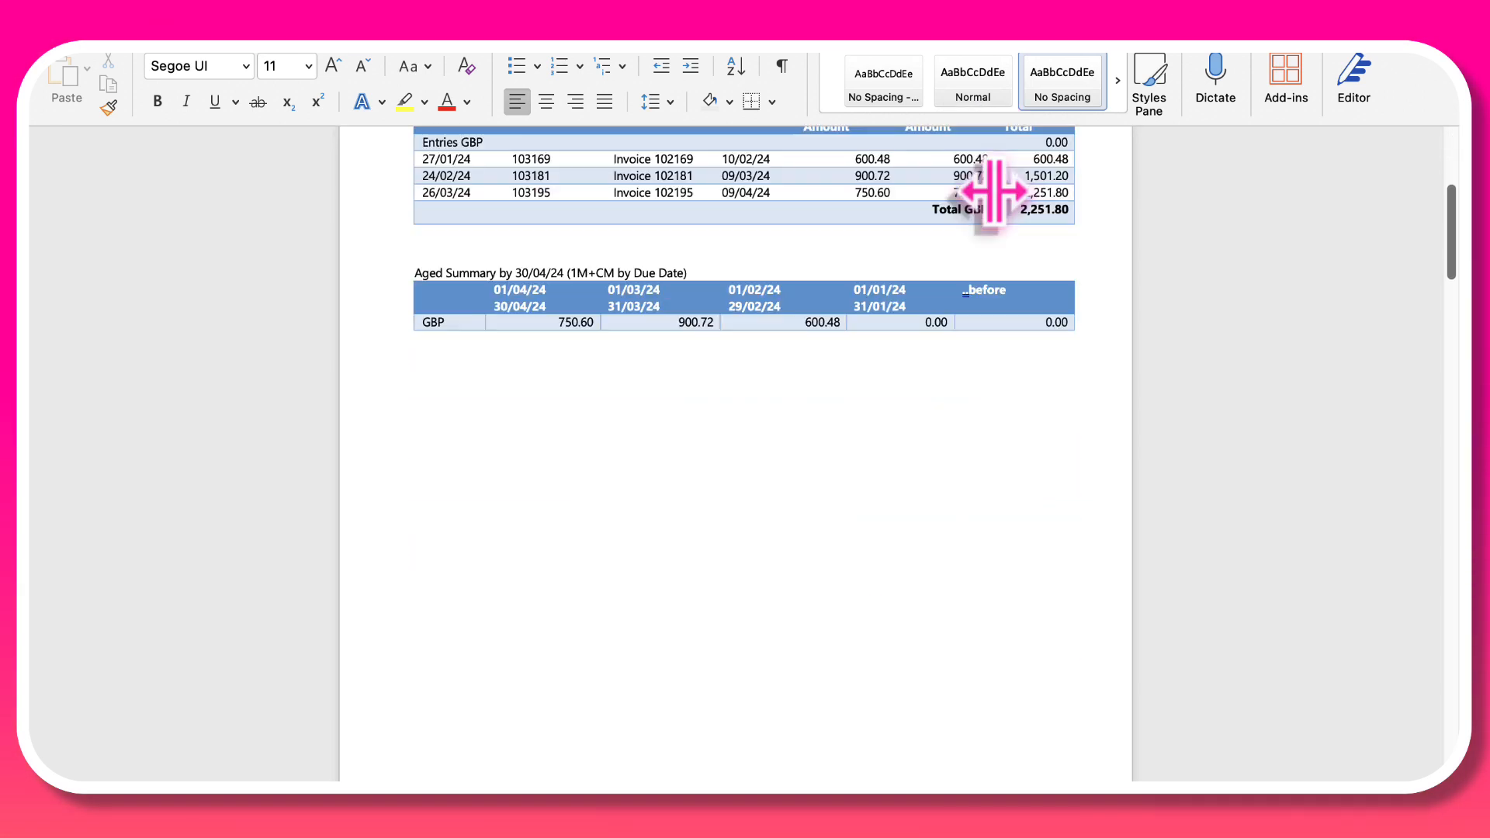
scroll(997, 204, "down", 5)
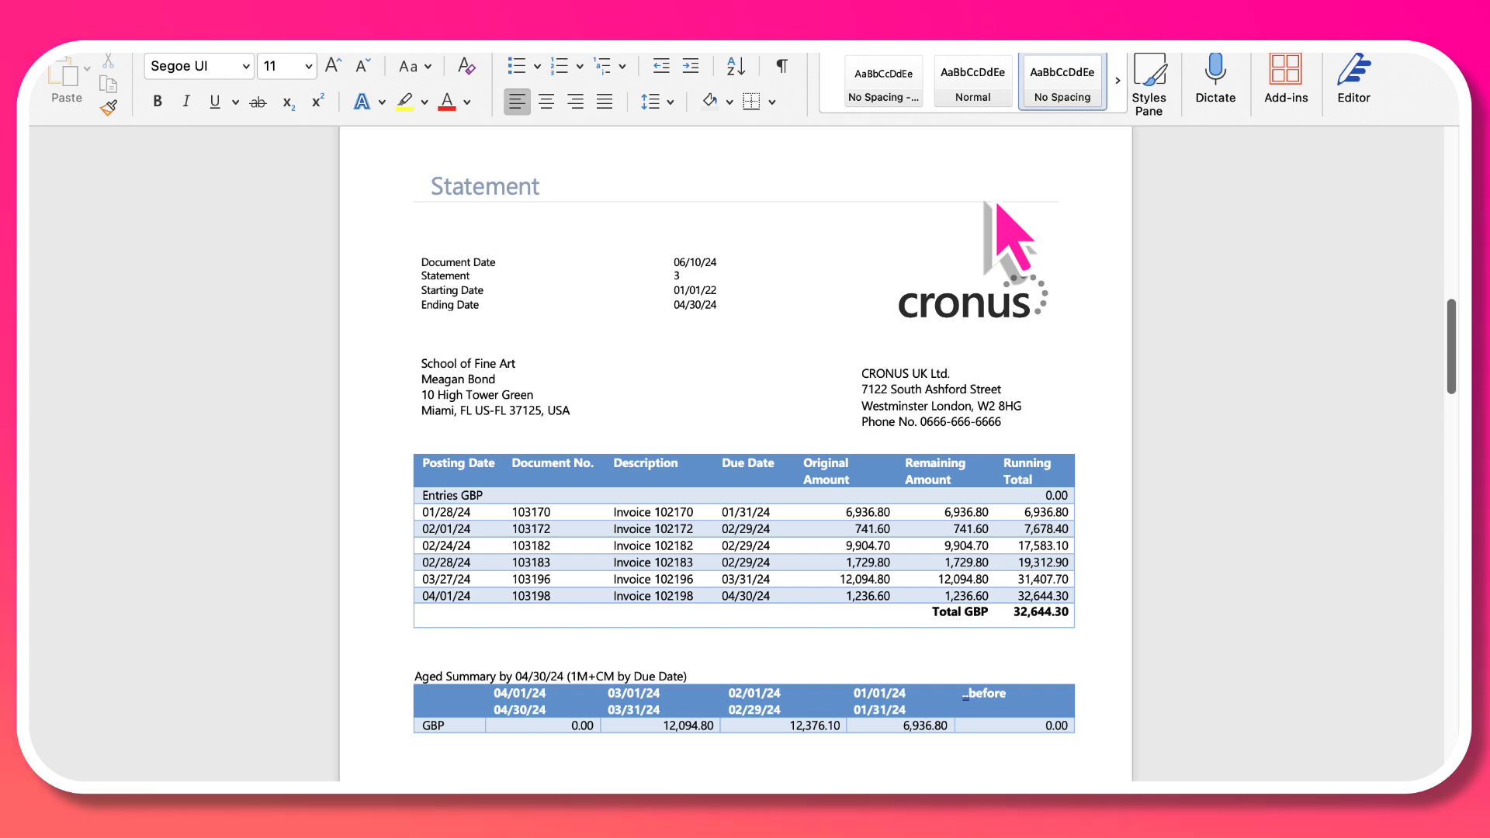
scroll(997, 204, "down", 15)
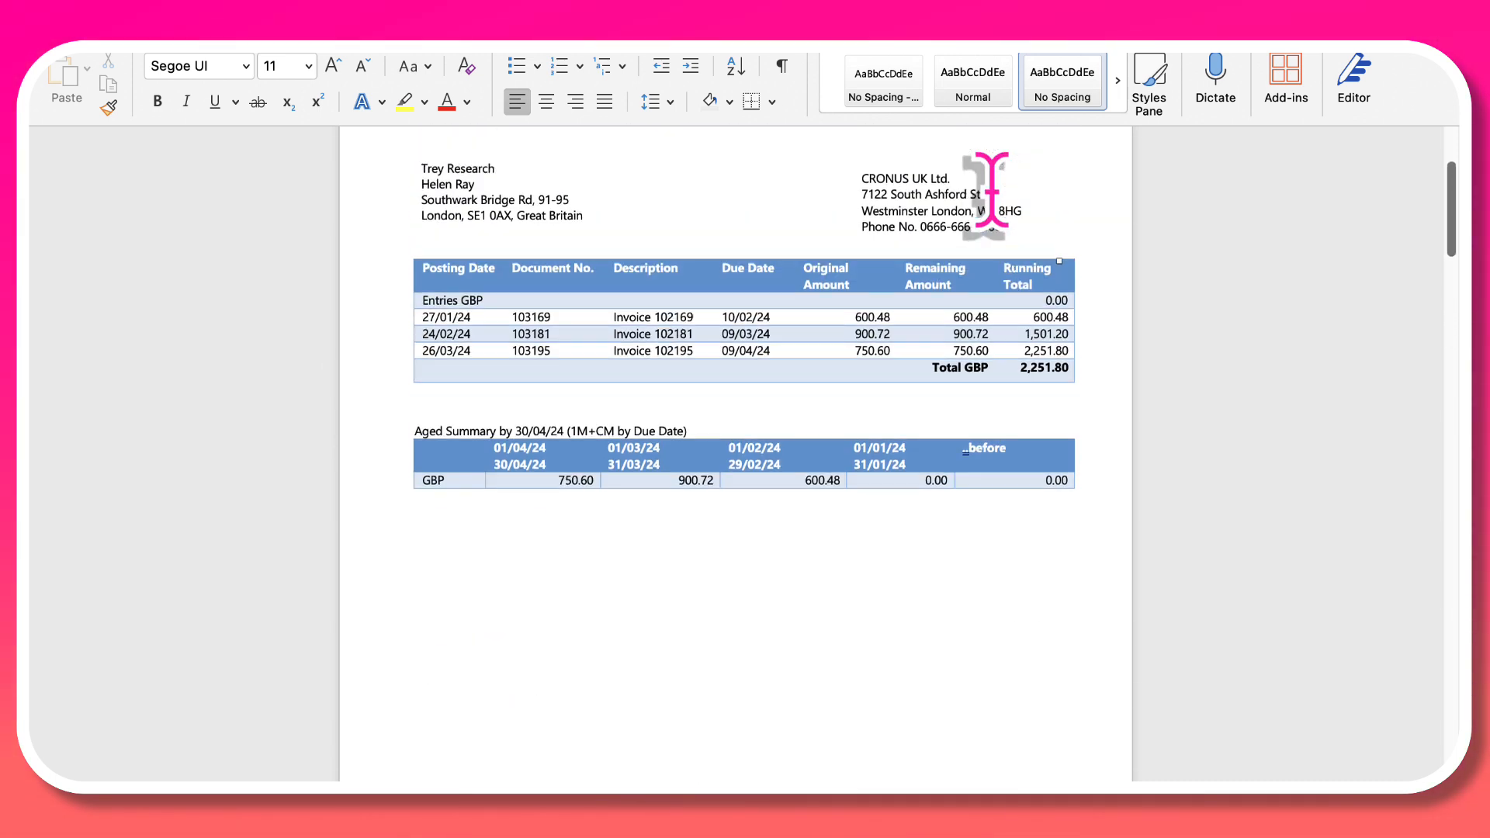
scroll(987, 193, "up", 3)
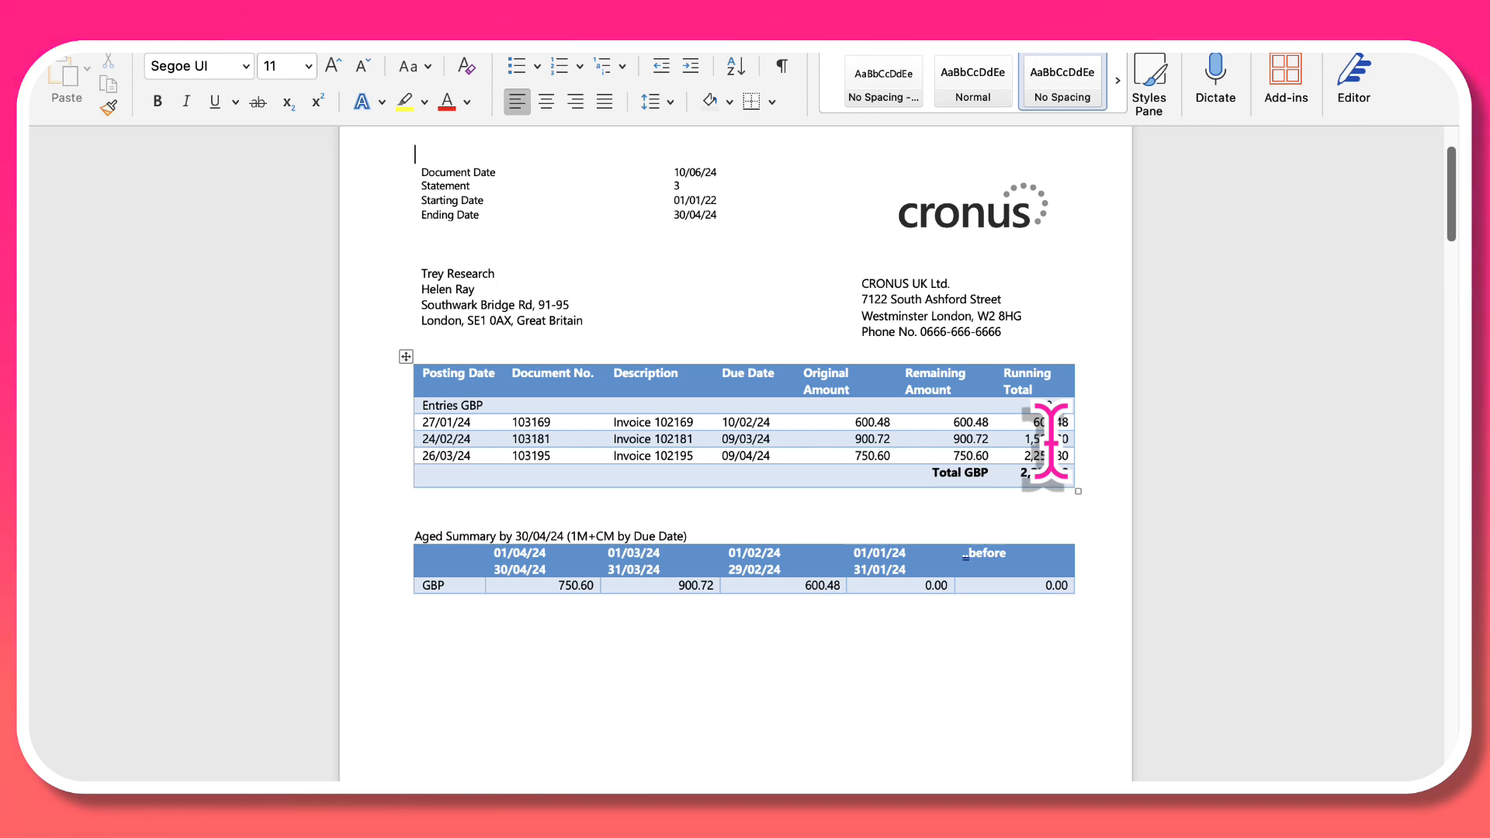
Step: Examine the open entries, running totals and aged summaries in the statements, including the one for Alpine Ski House
scroll(1049, 442, "down", 3)
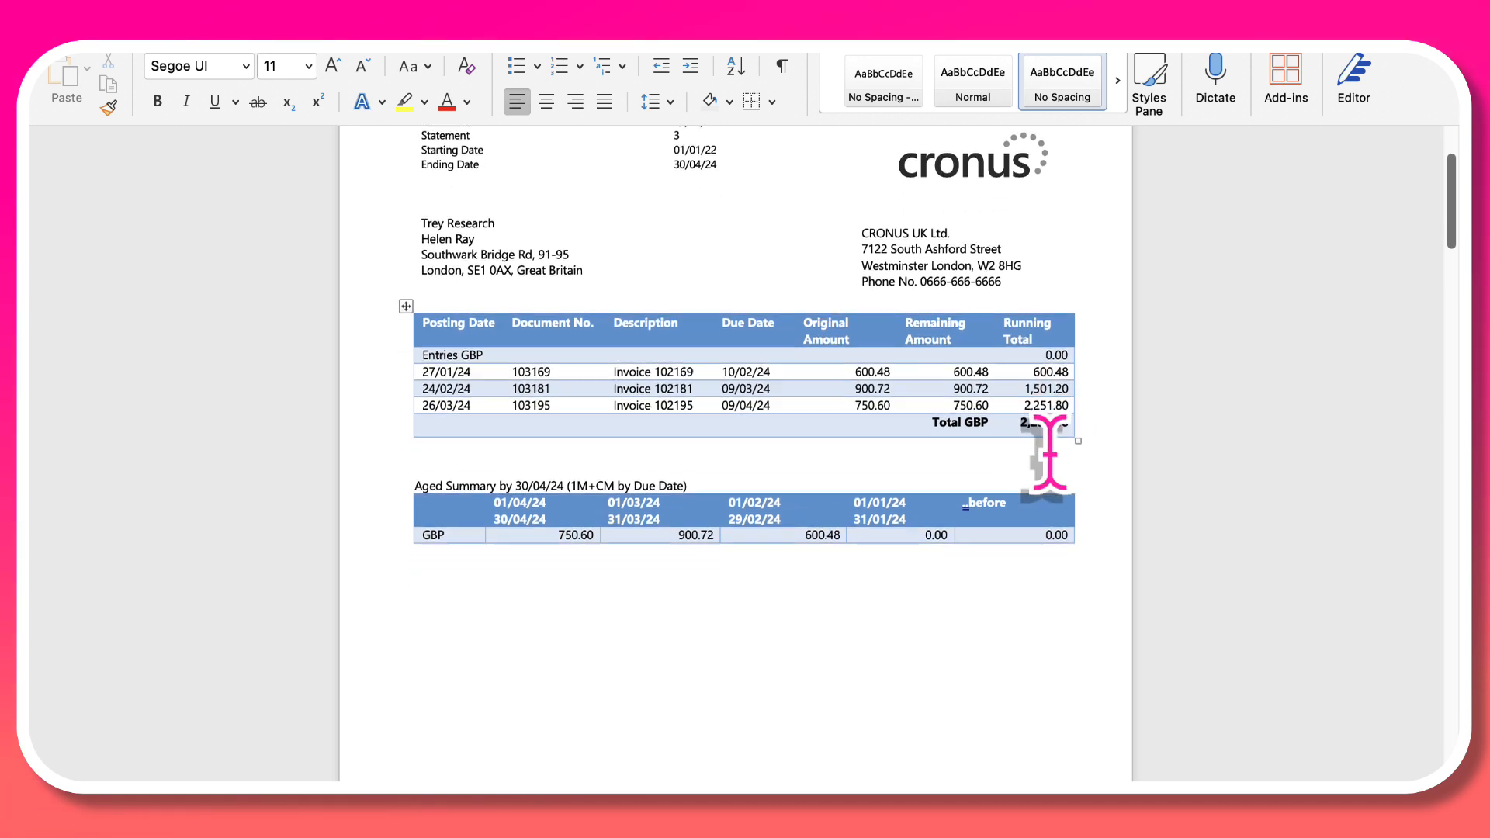
scroll(1047, 431, "down", 2)
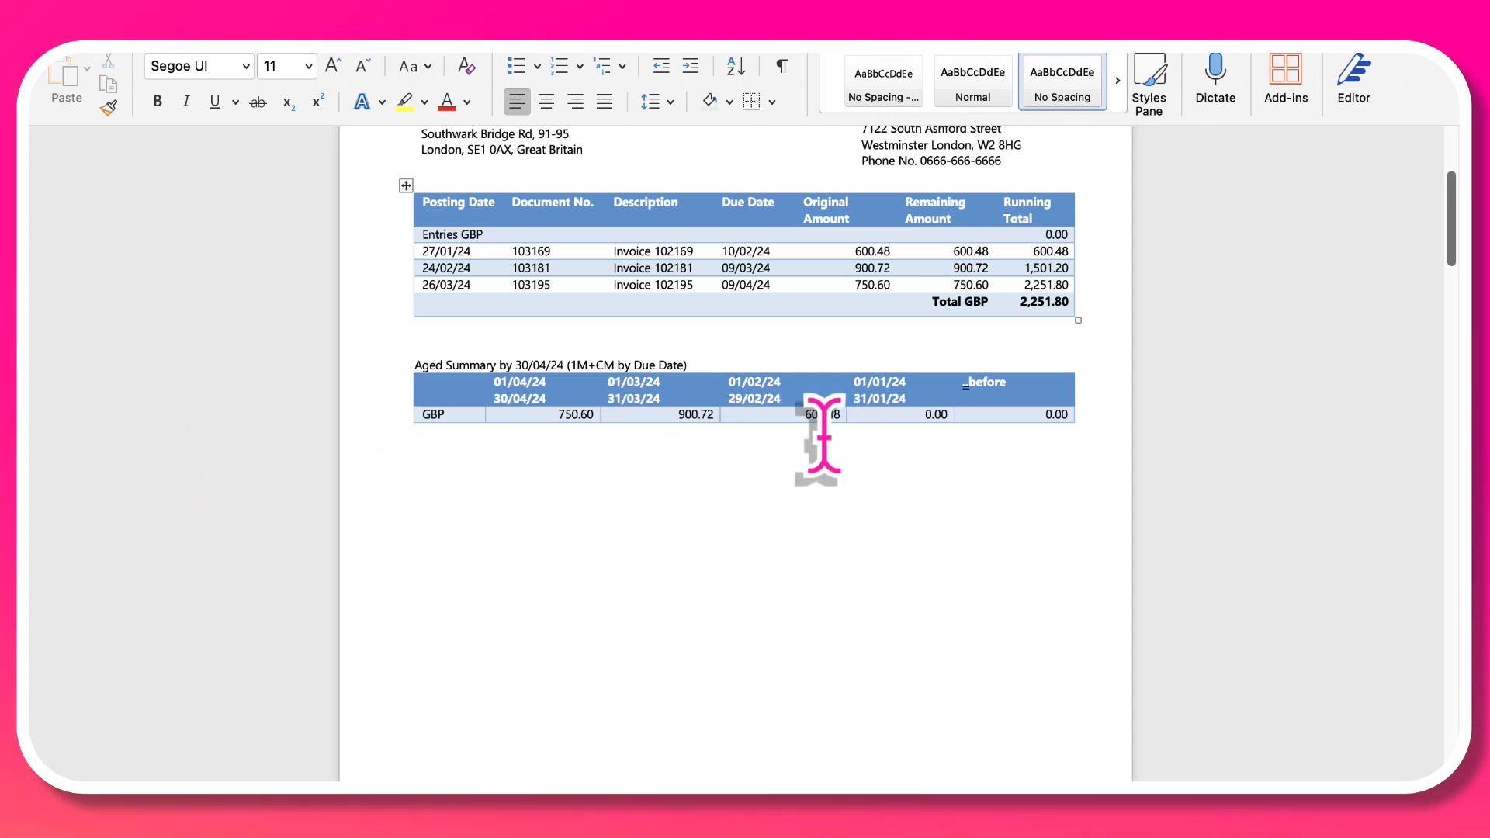
scroll(876, 518, "down", 10)
scroll(876, 519, "down", 10)
scroll(877, 519, "down", 10)
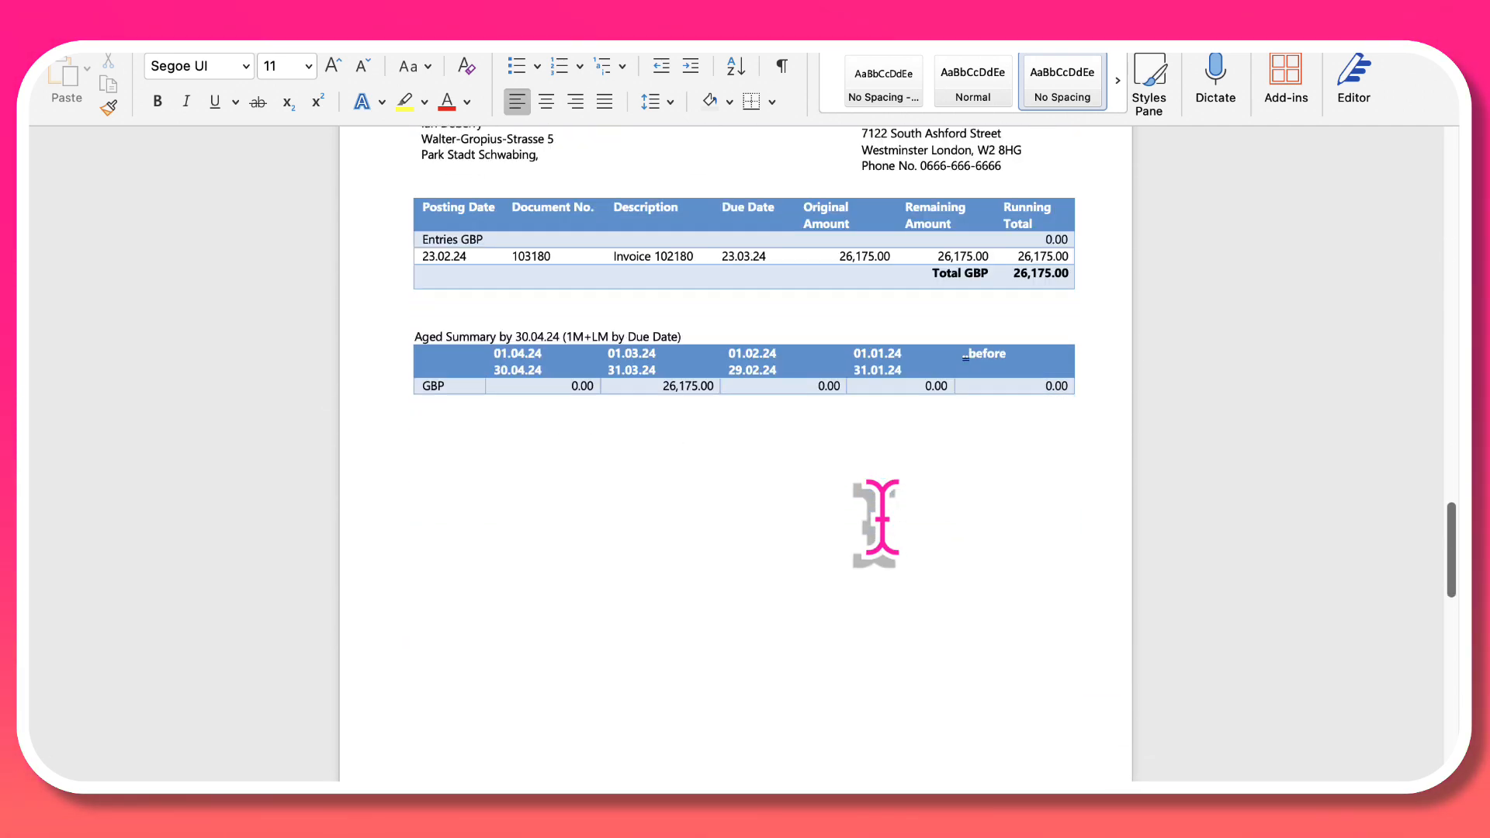
scroll(877, 518, "down", 2)
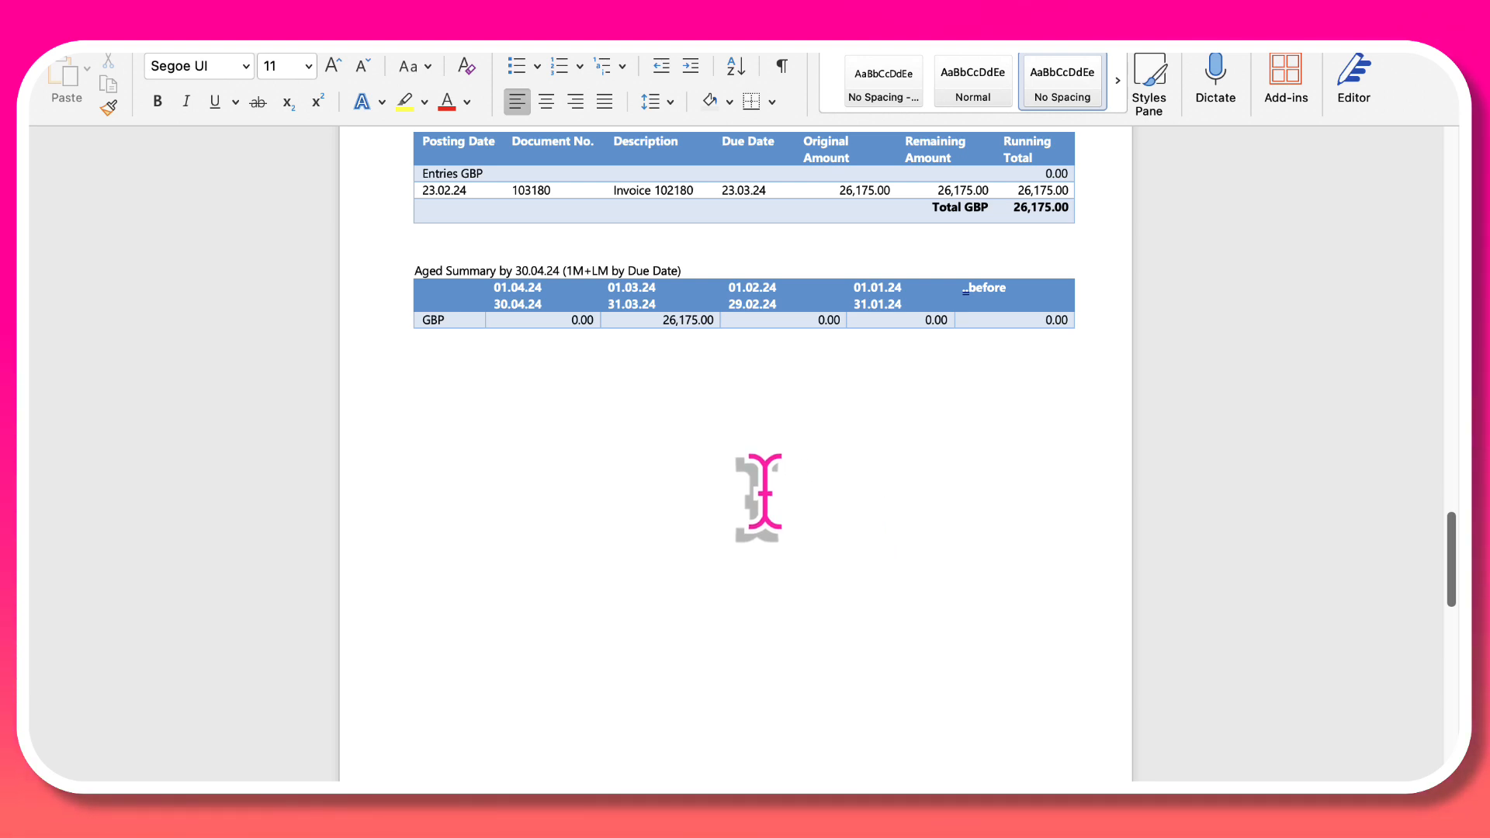
scroll(761, 492, "up", 10)
scroll(760, 492, "up", 3)
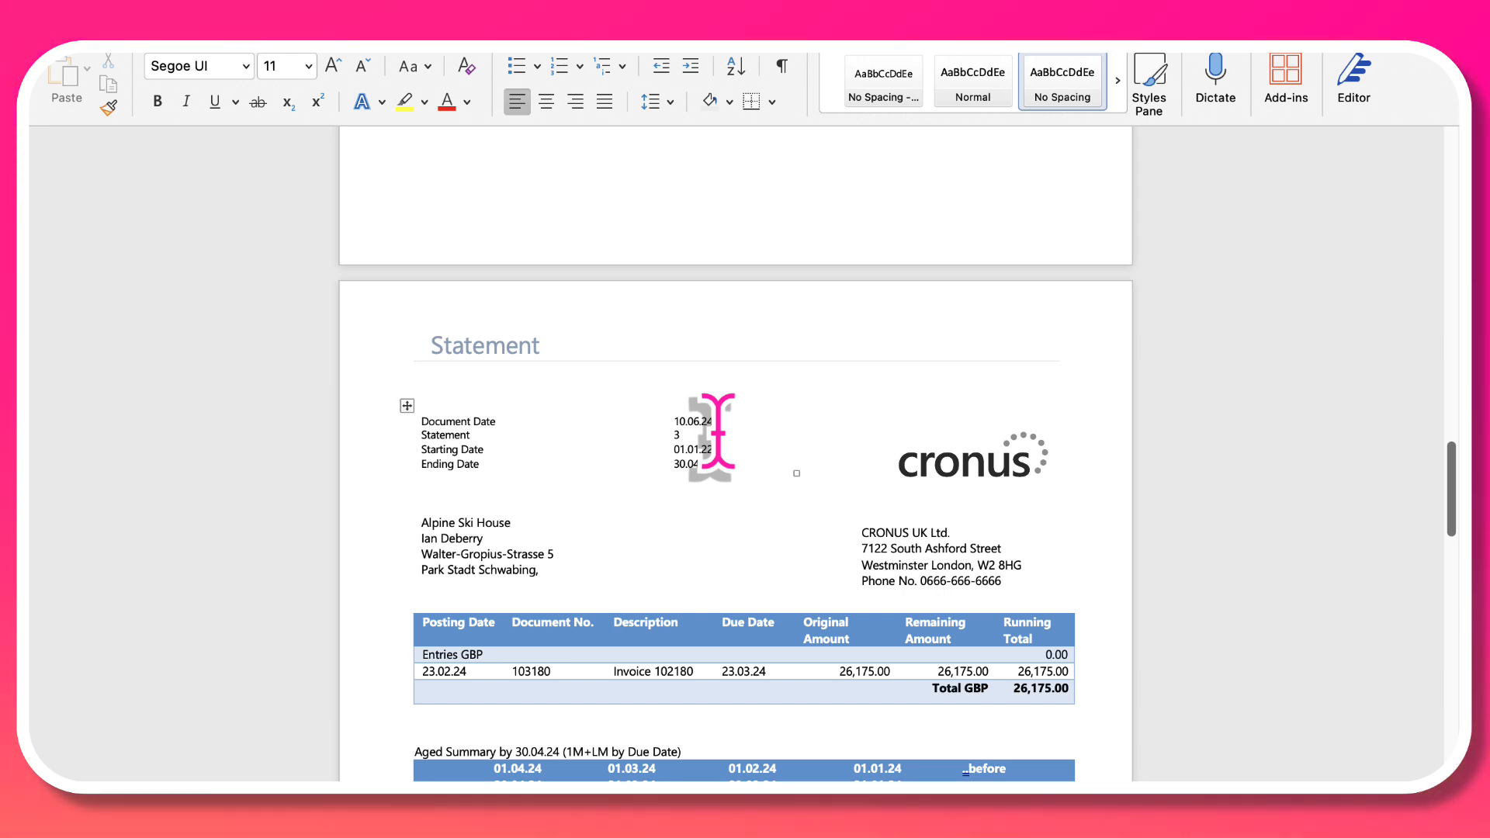
scroll(772, 411, "up", 15)
scroll(772, 412, "up", 10)
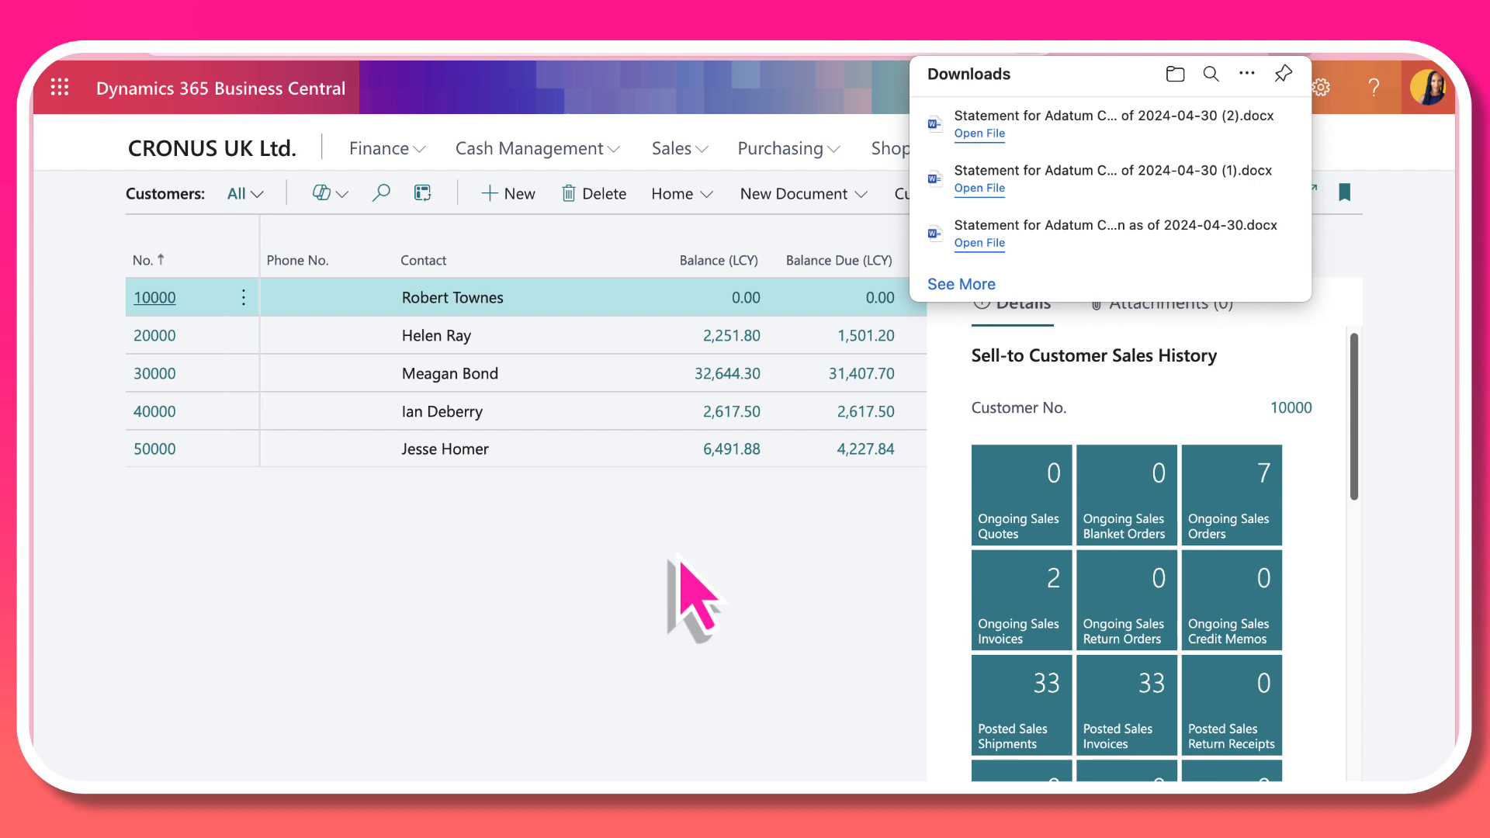
Step: Switch back to Business Central, search for "cust stateme" and open the Customer Statement report again
left_click(682, 574)
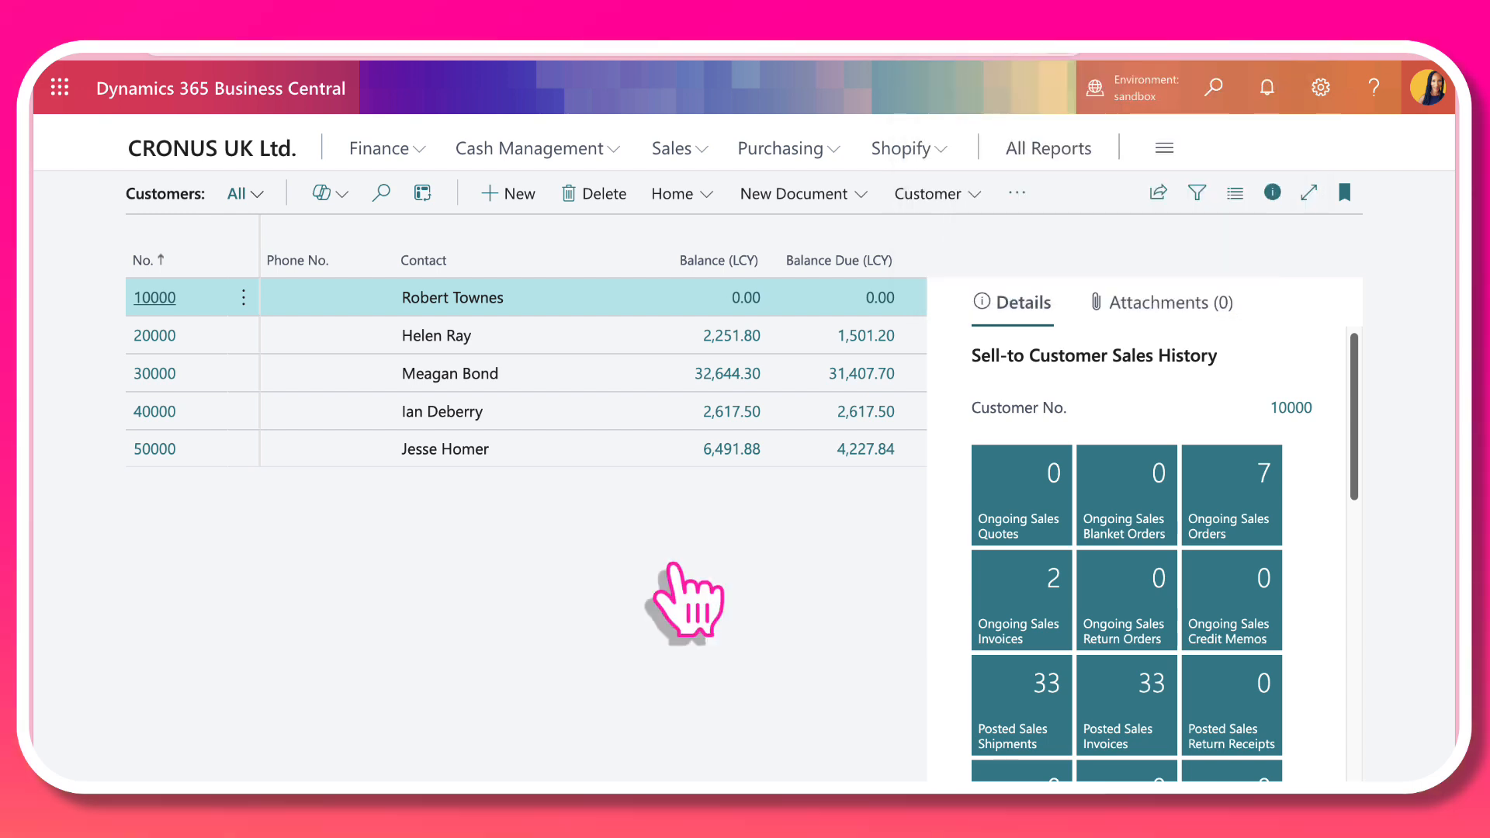
left_click(1212, 86)
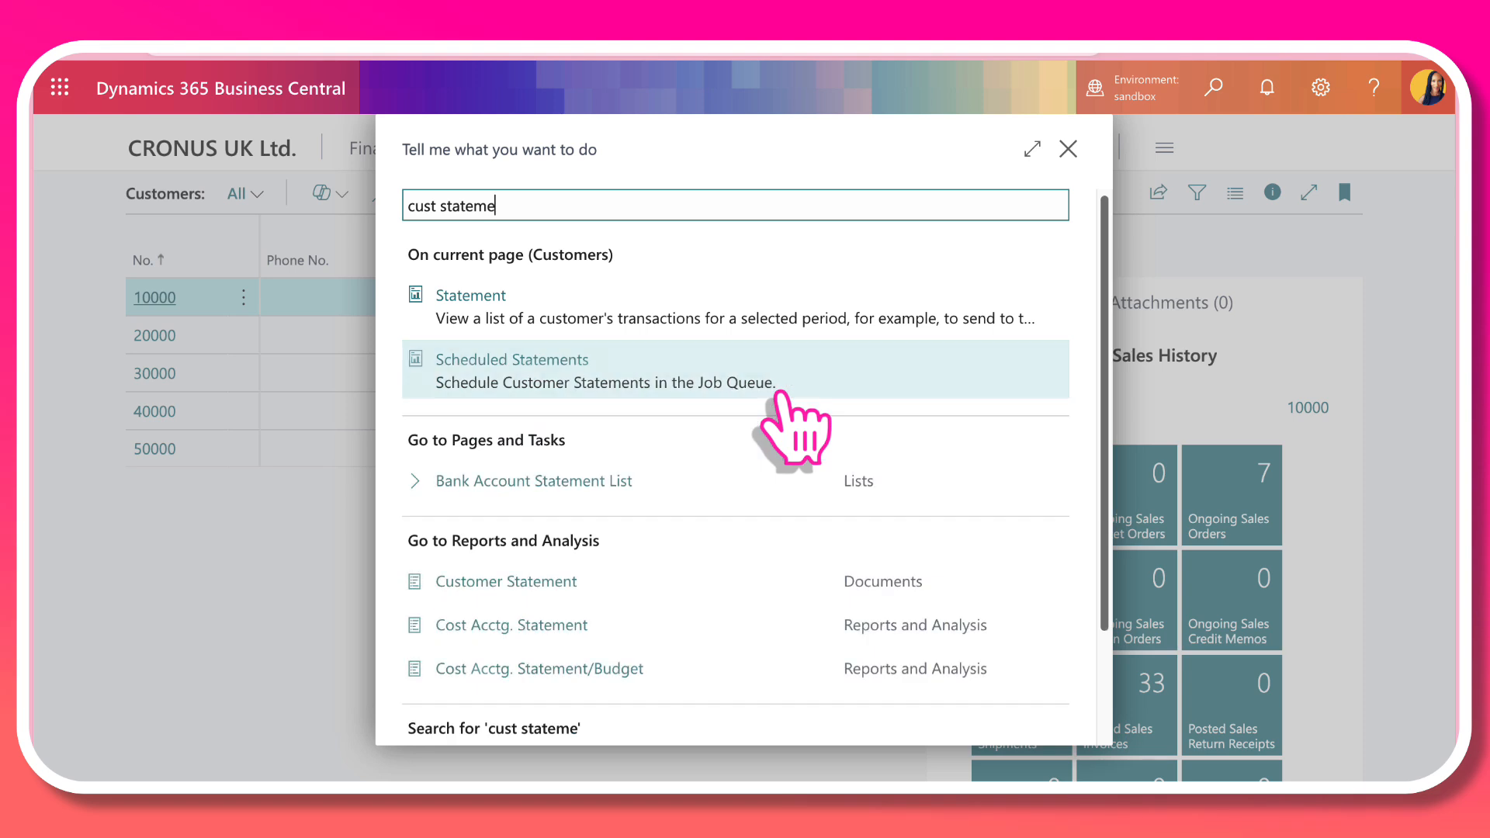
left_click(512, 581)
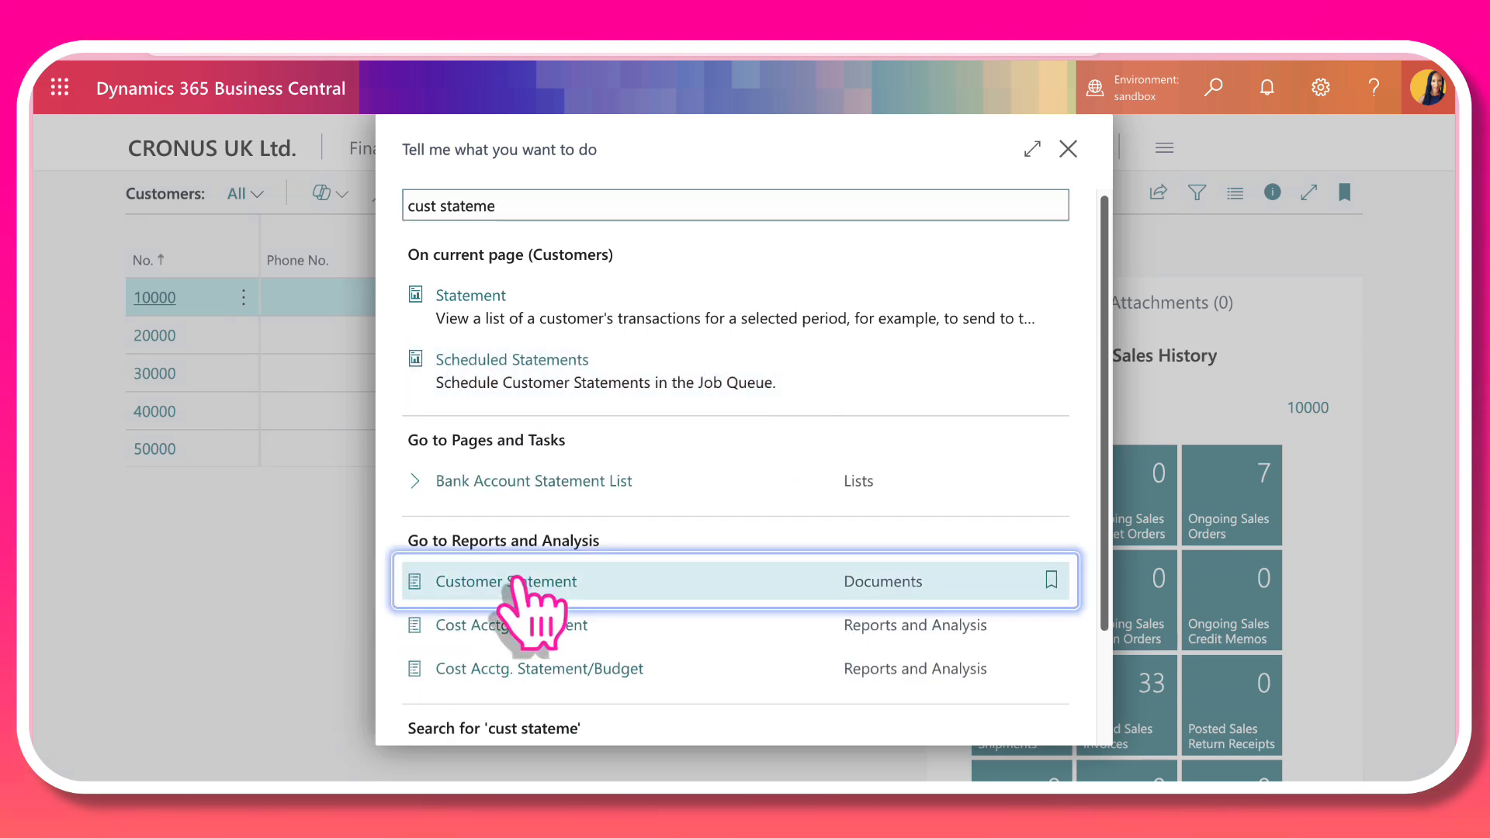
Step: Set the statement style to Balance and turn on Show Overdue Entries for the Customer Statement report
left_click(1022, 425)
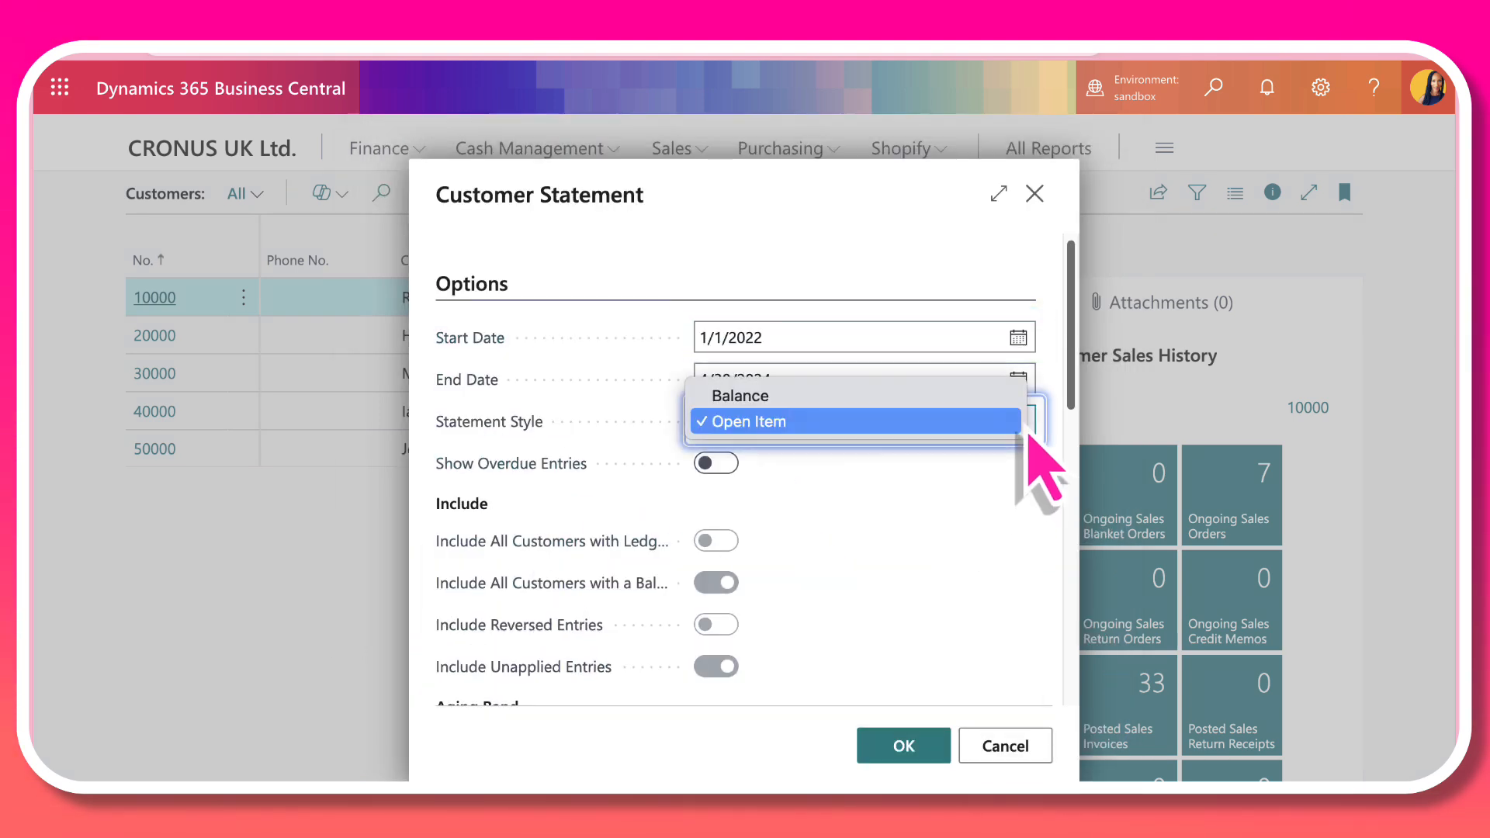
left_click(942, 400)
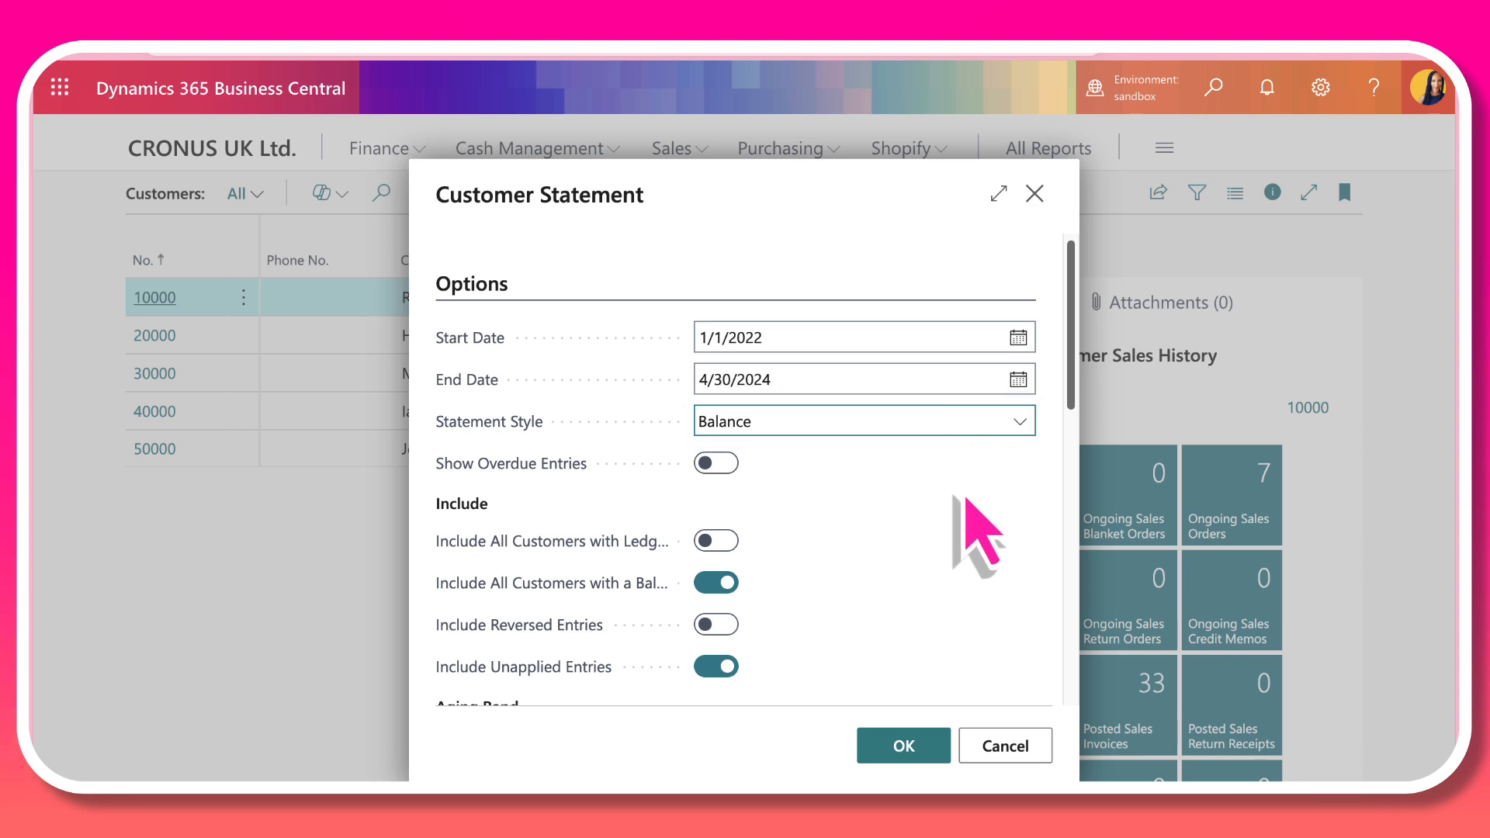
scroll(964, 498, "down", 2)
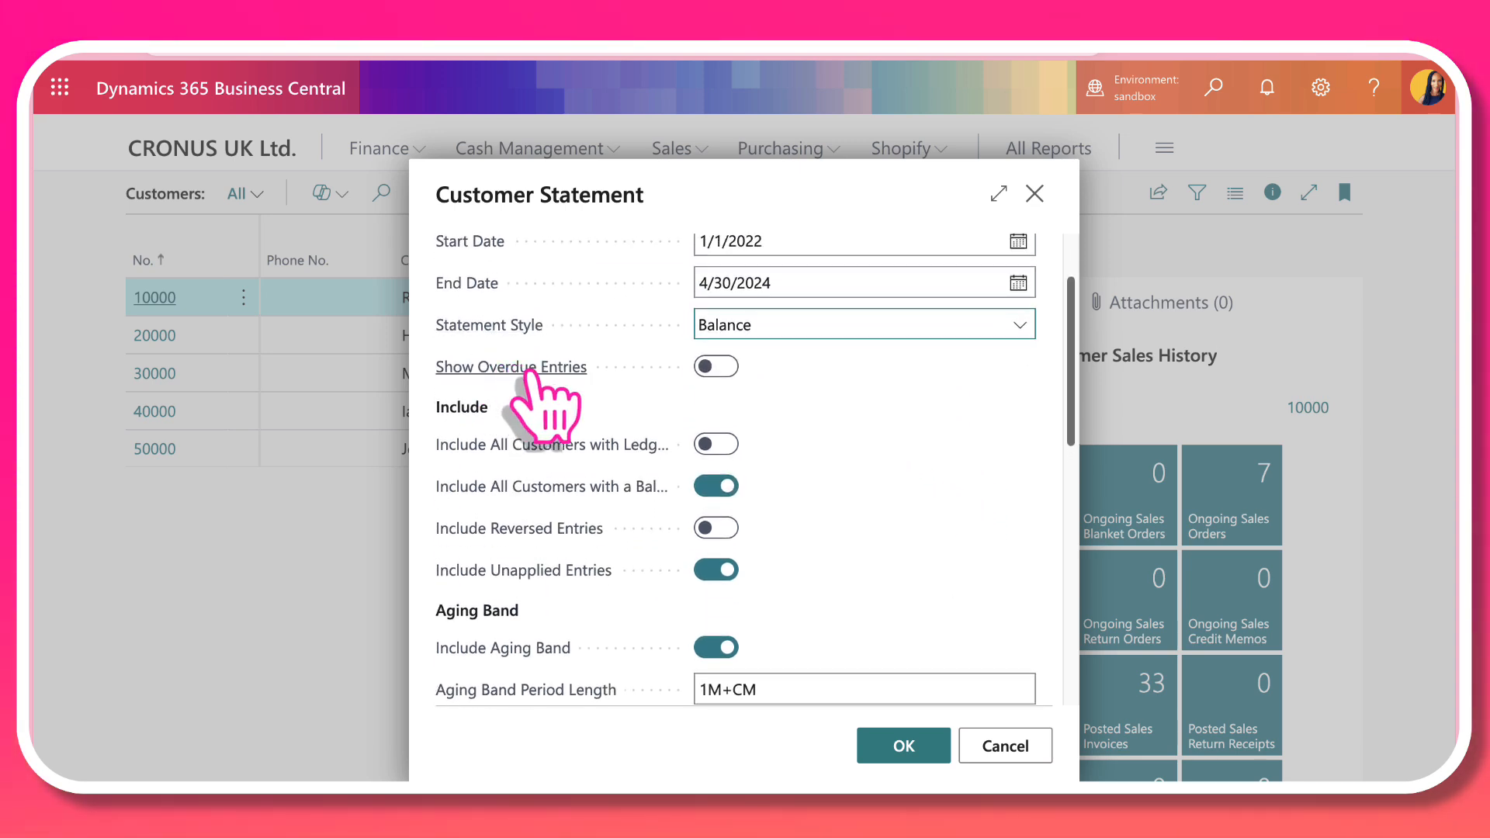
mouse_move(533, 373)
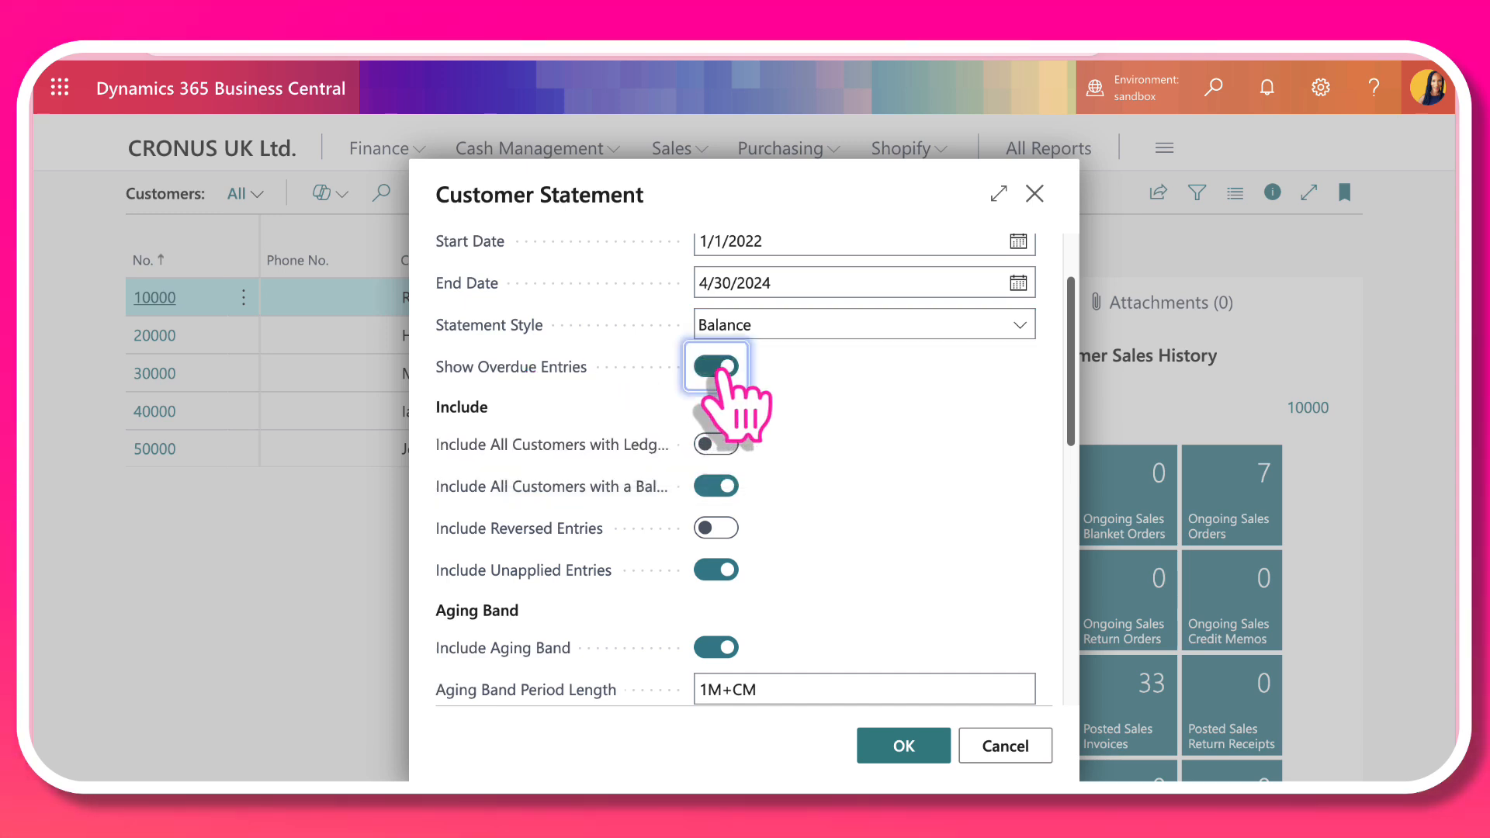
Step: Review the include, aging band and output options, keep them as they are, and run the Customer Statement report
scroll(883, 433, "down", 1)
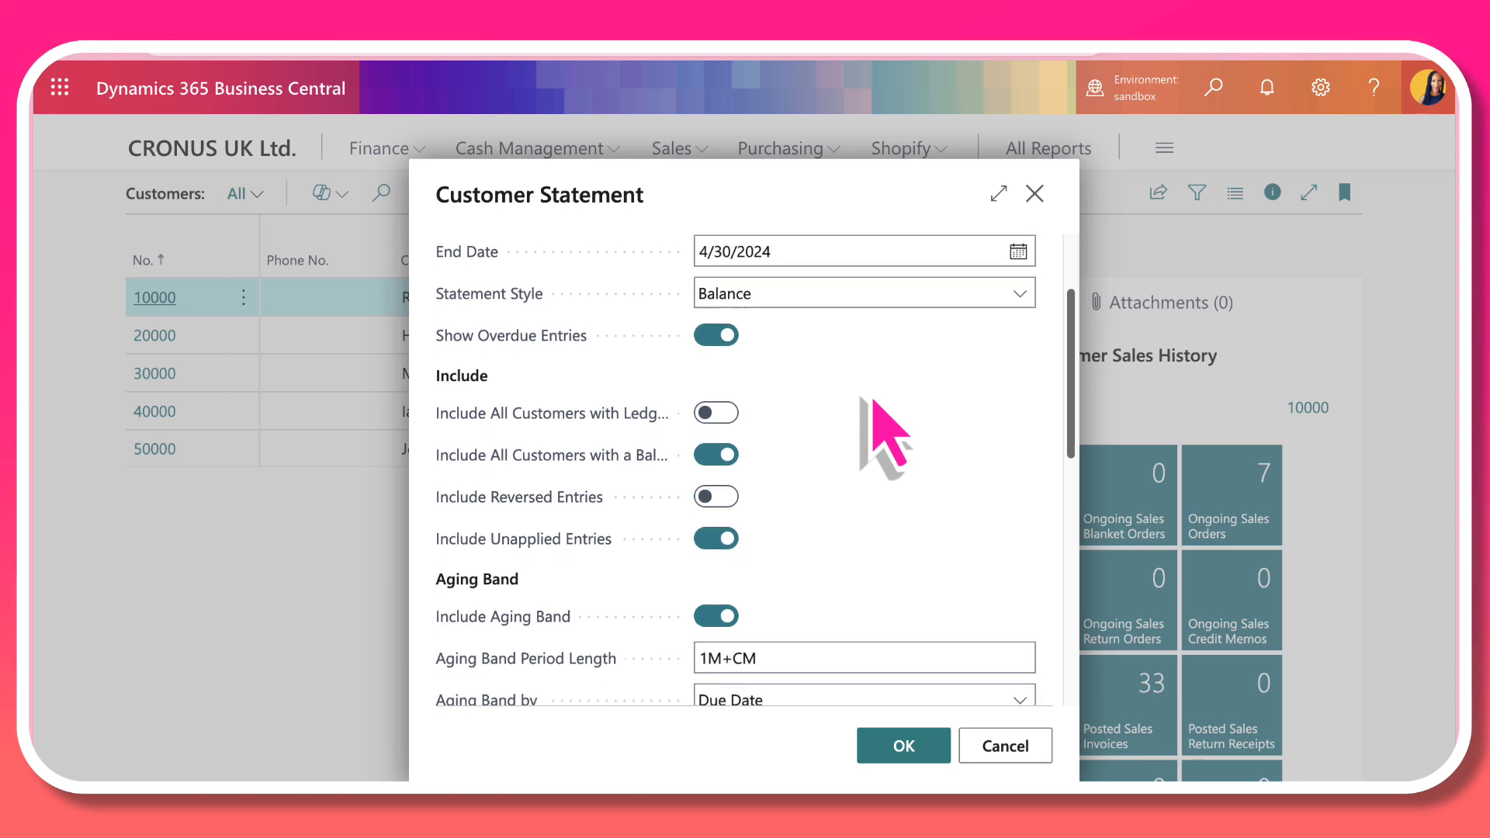
scroll(874, 399, "down", 2)
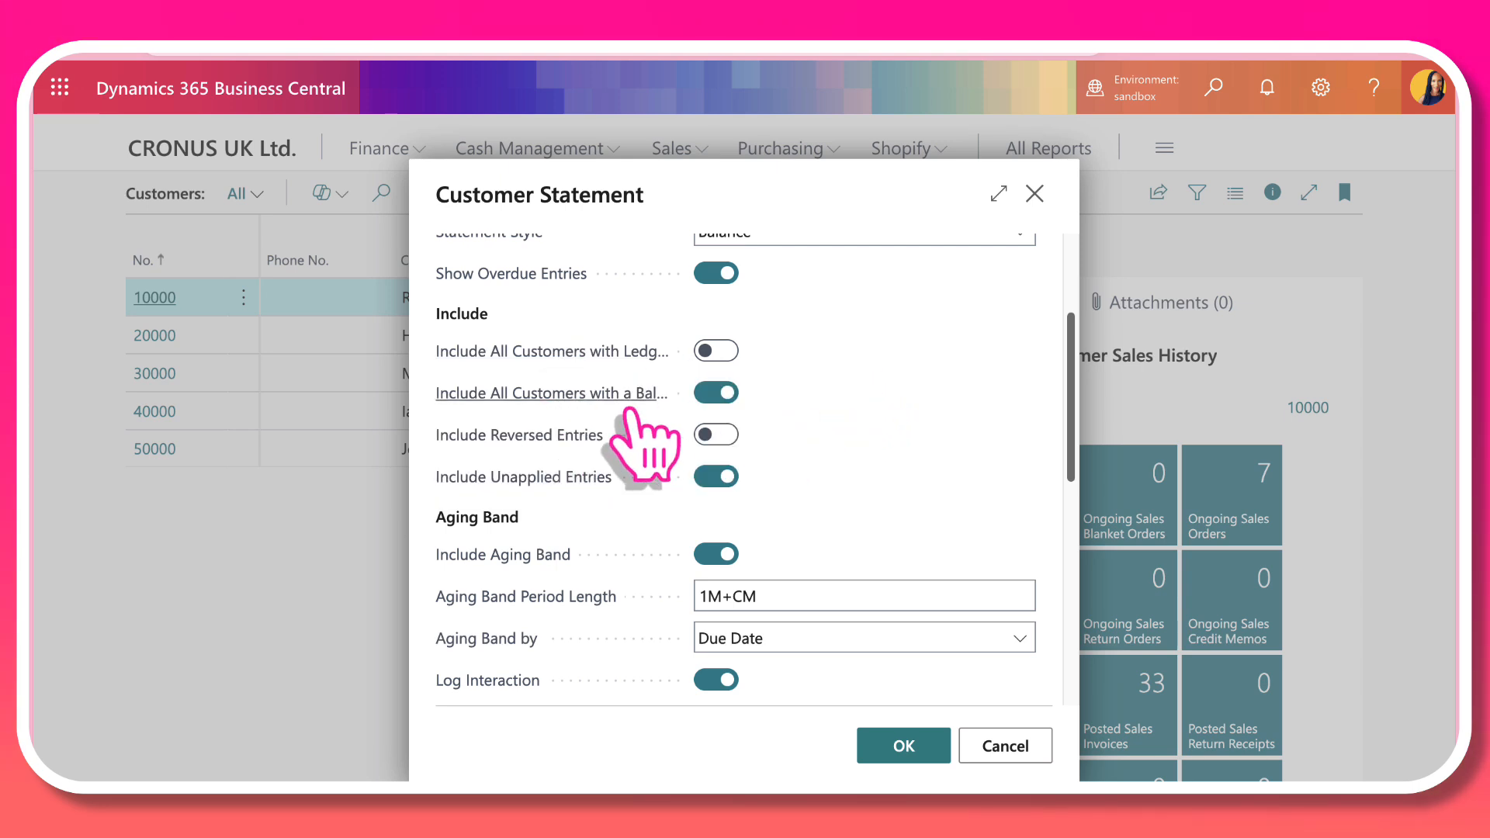
mouse_move(638, 419)
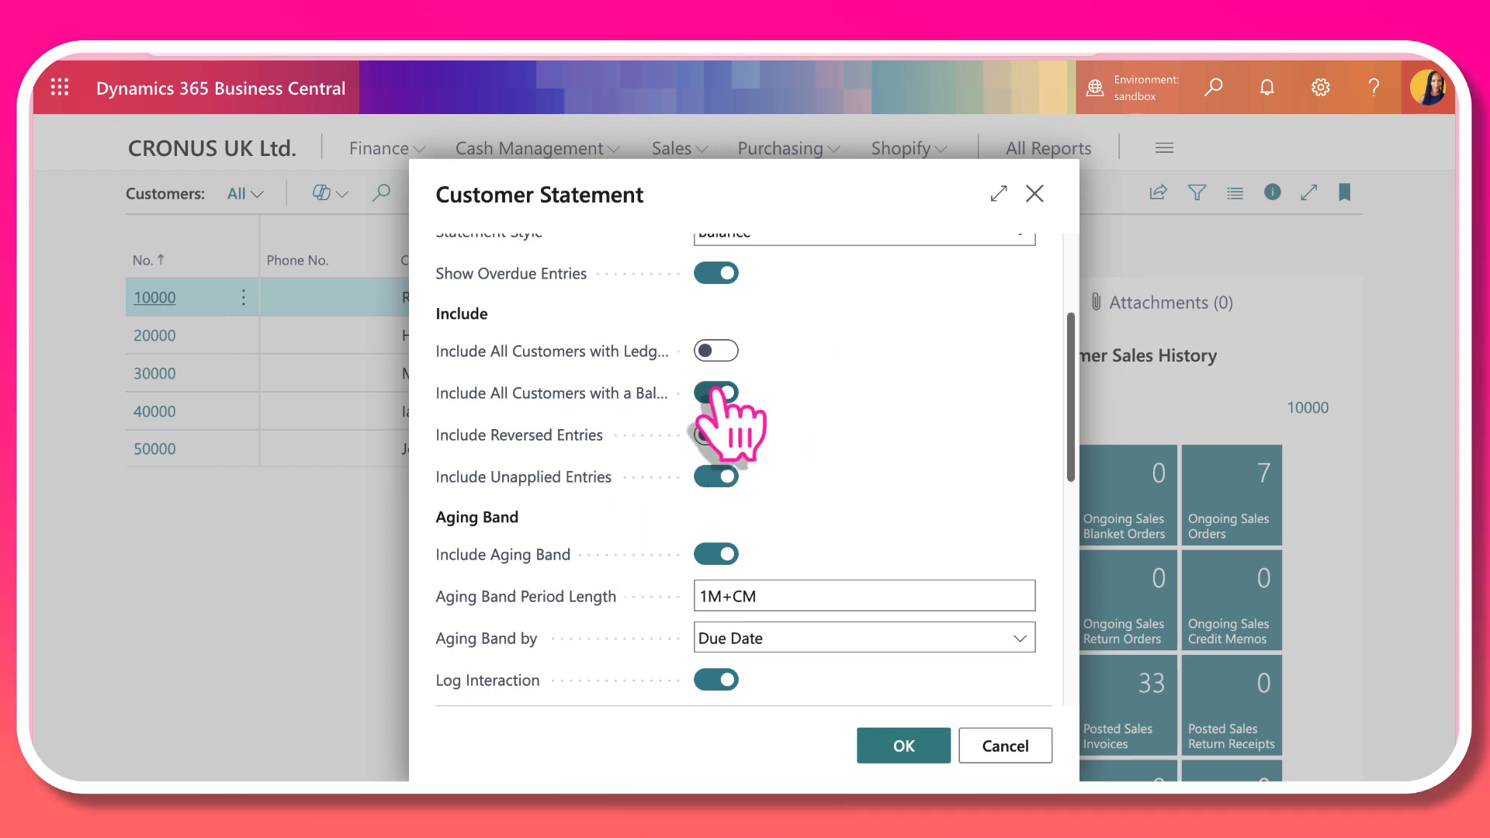
scroll(931, 512, "up", 3)
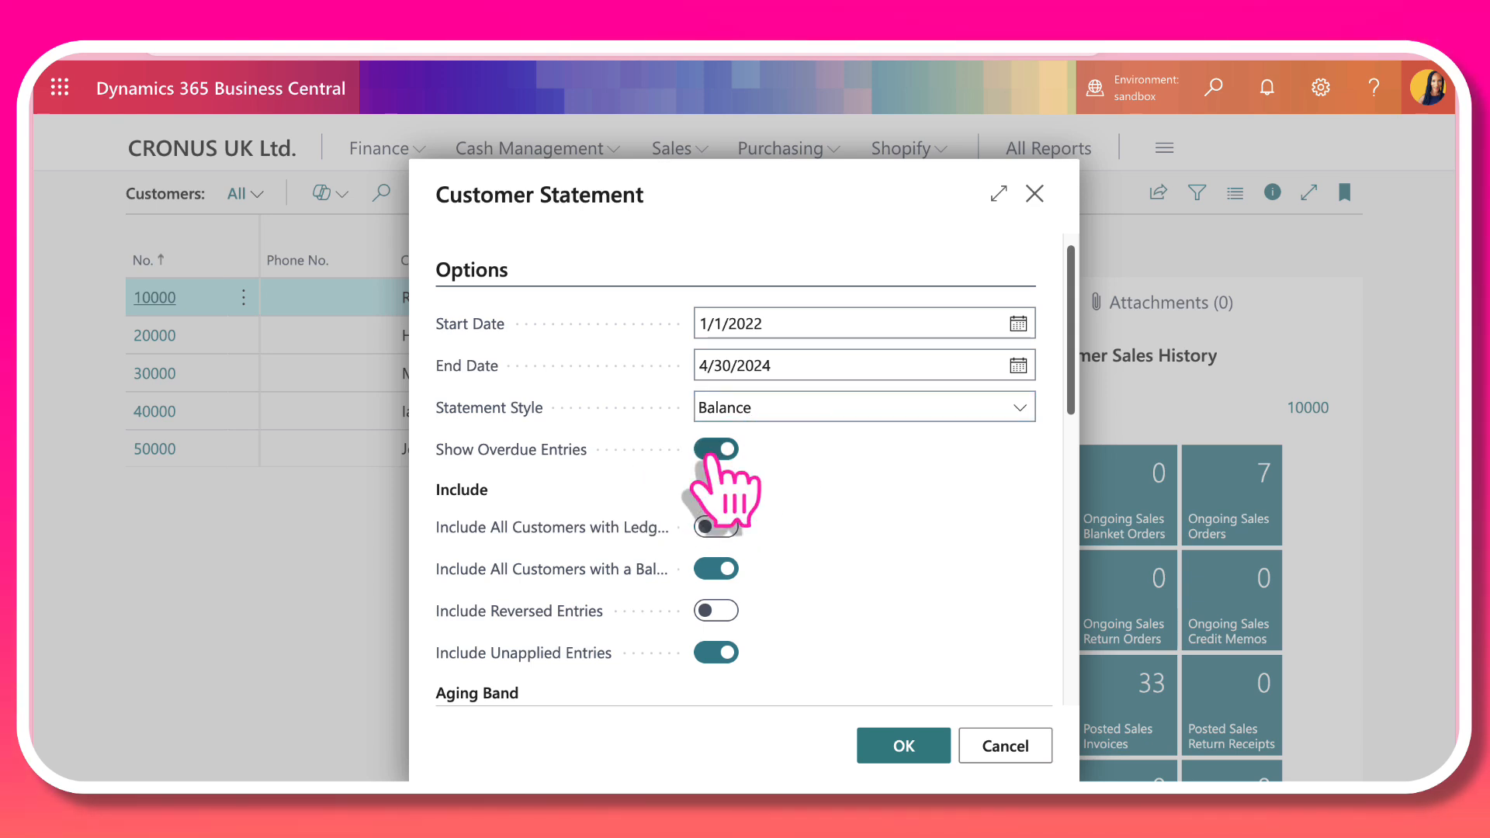
scroll(869, 481, "down", 5)
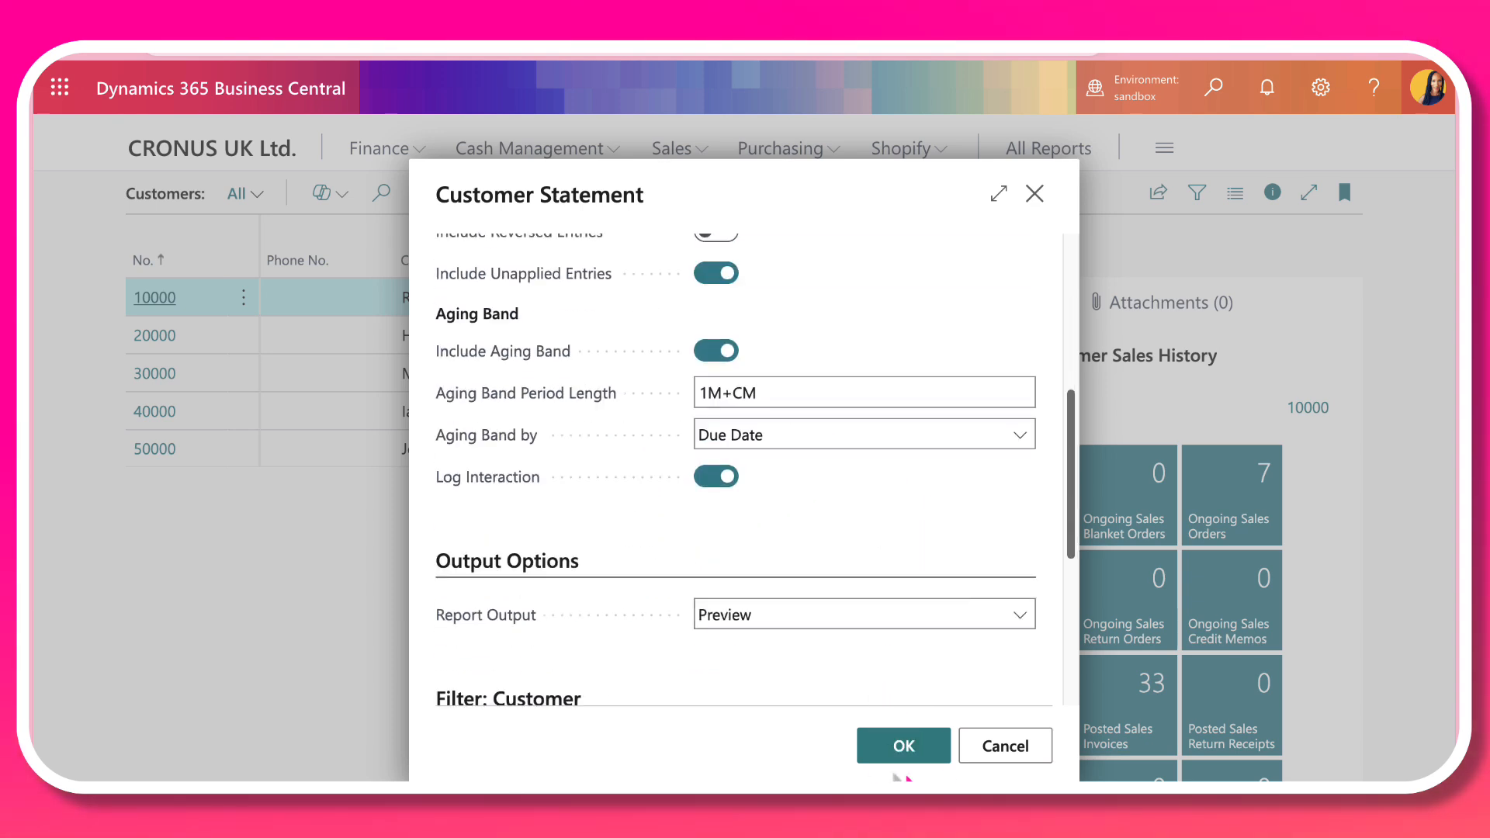
left_click(904, 756)
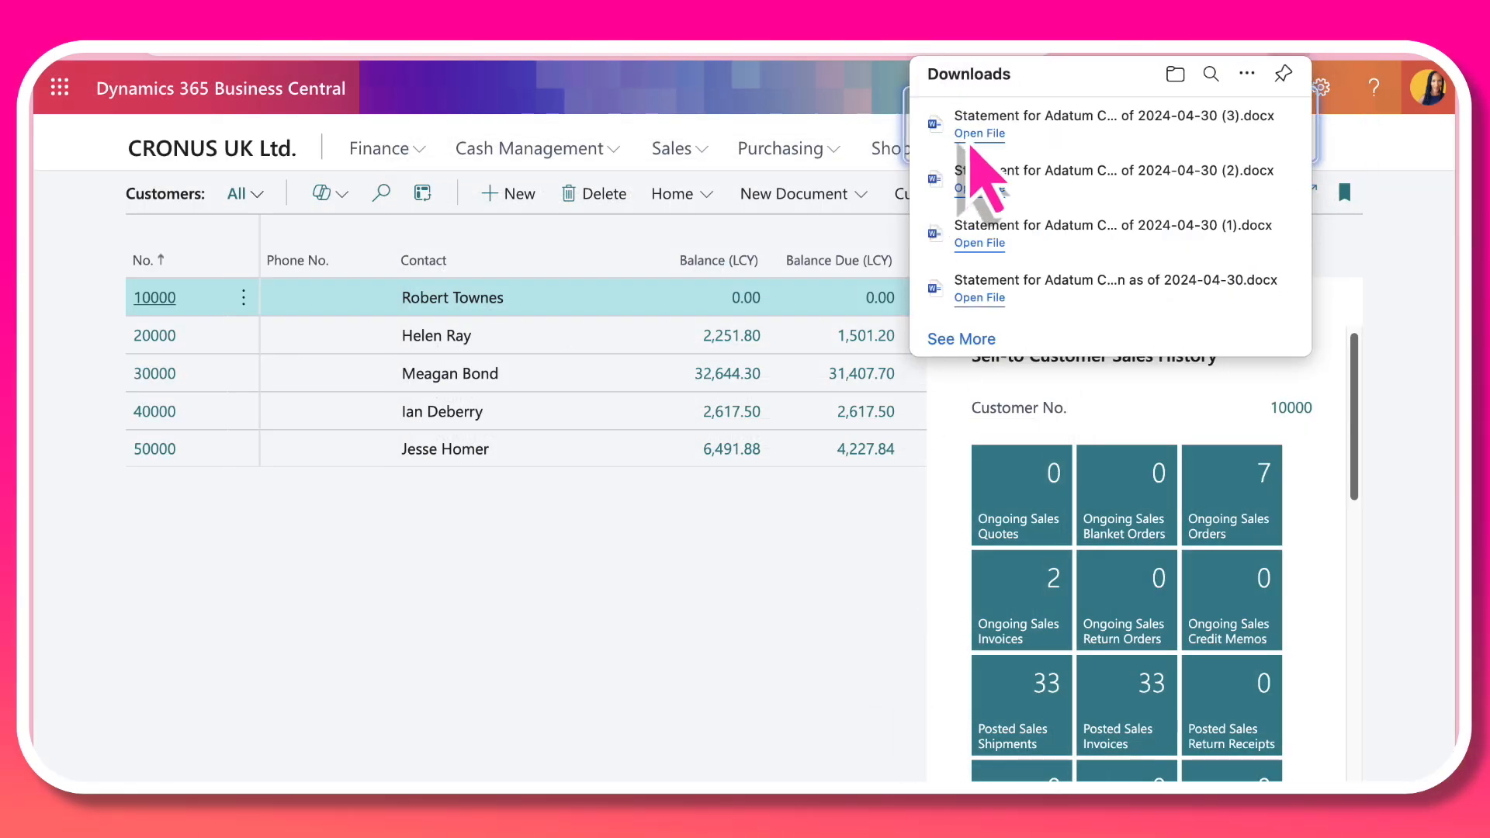
Step: Open the newest downloaded statement file in Word and look through the first page of entries for Trey Research
left_click(969, 134)
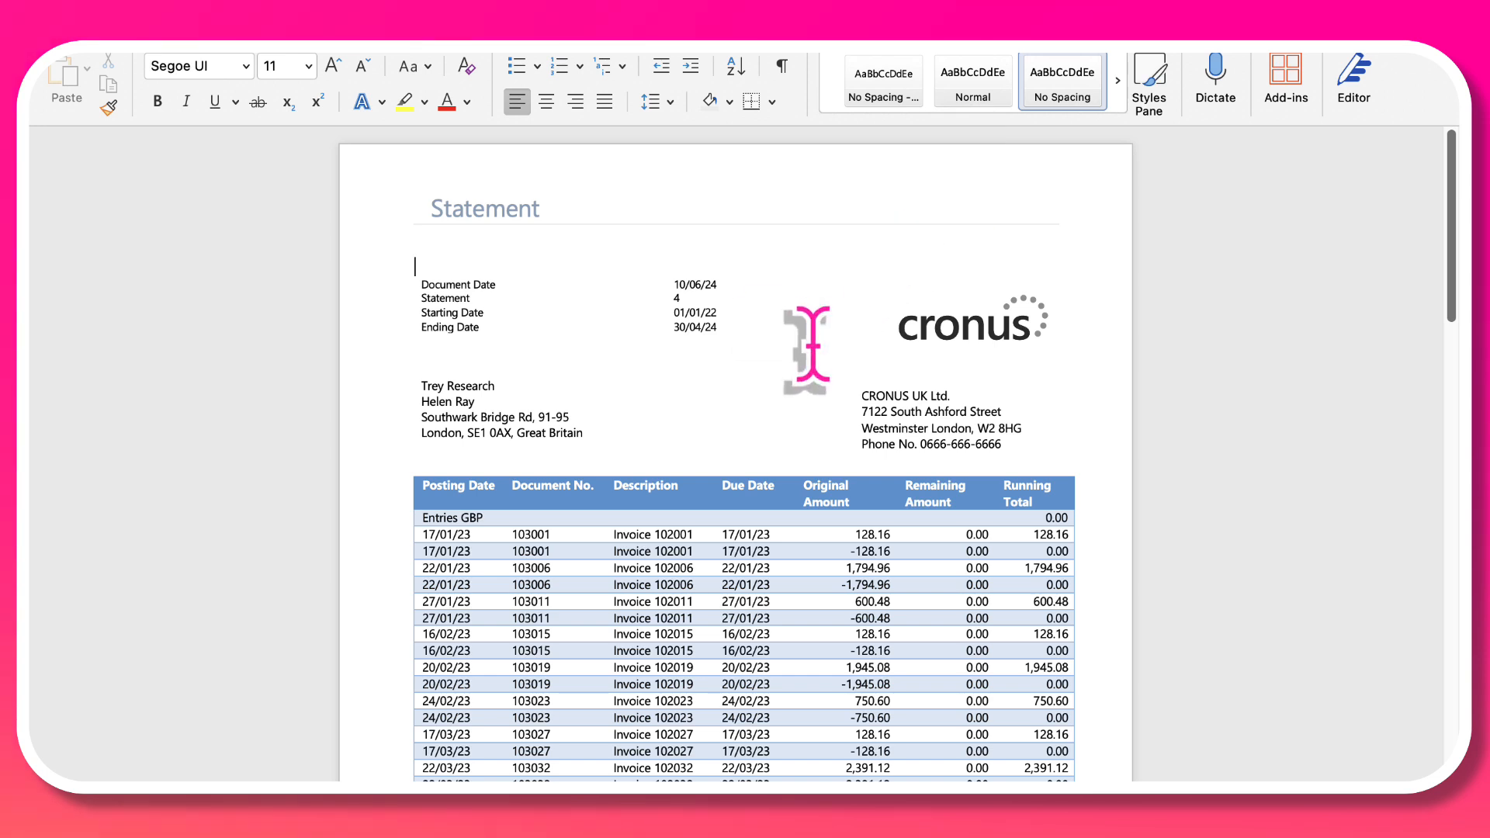
scroll(816, 349, "down", 2)
scroll(811, 349, "down", 7)
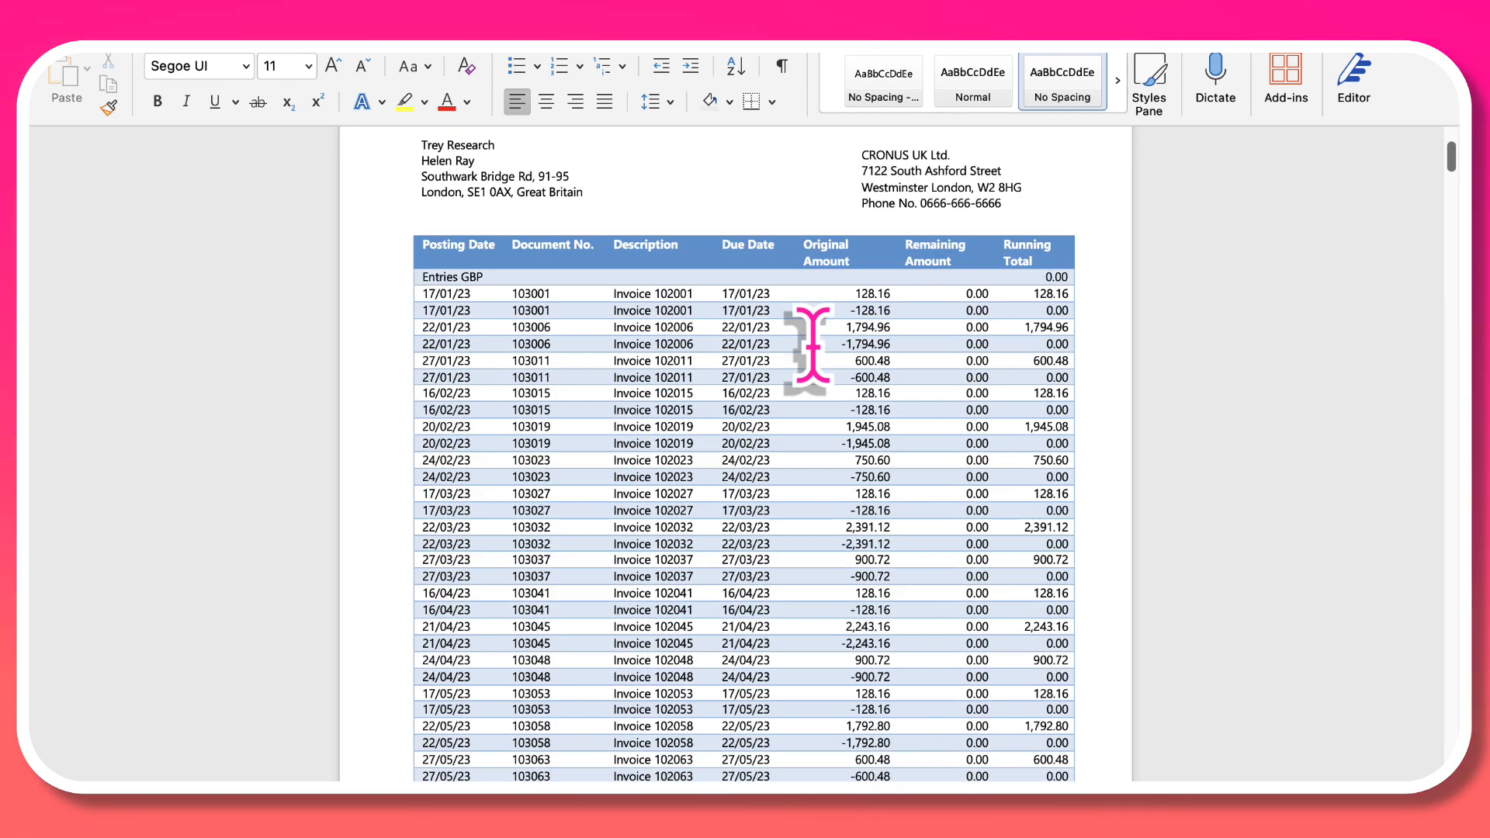
scroll(811, 341, "down", 1)
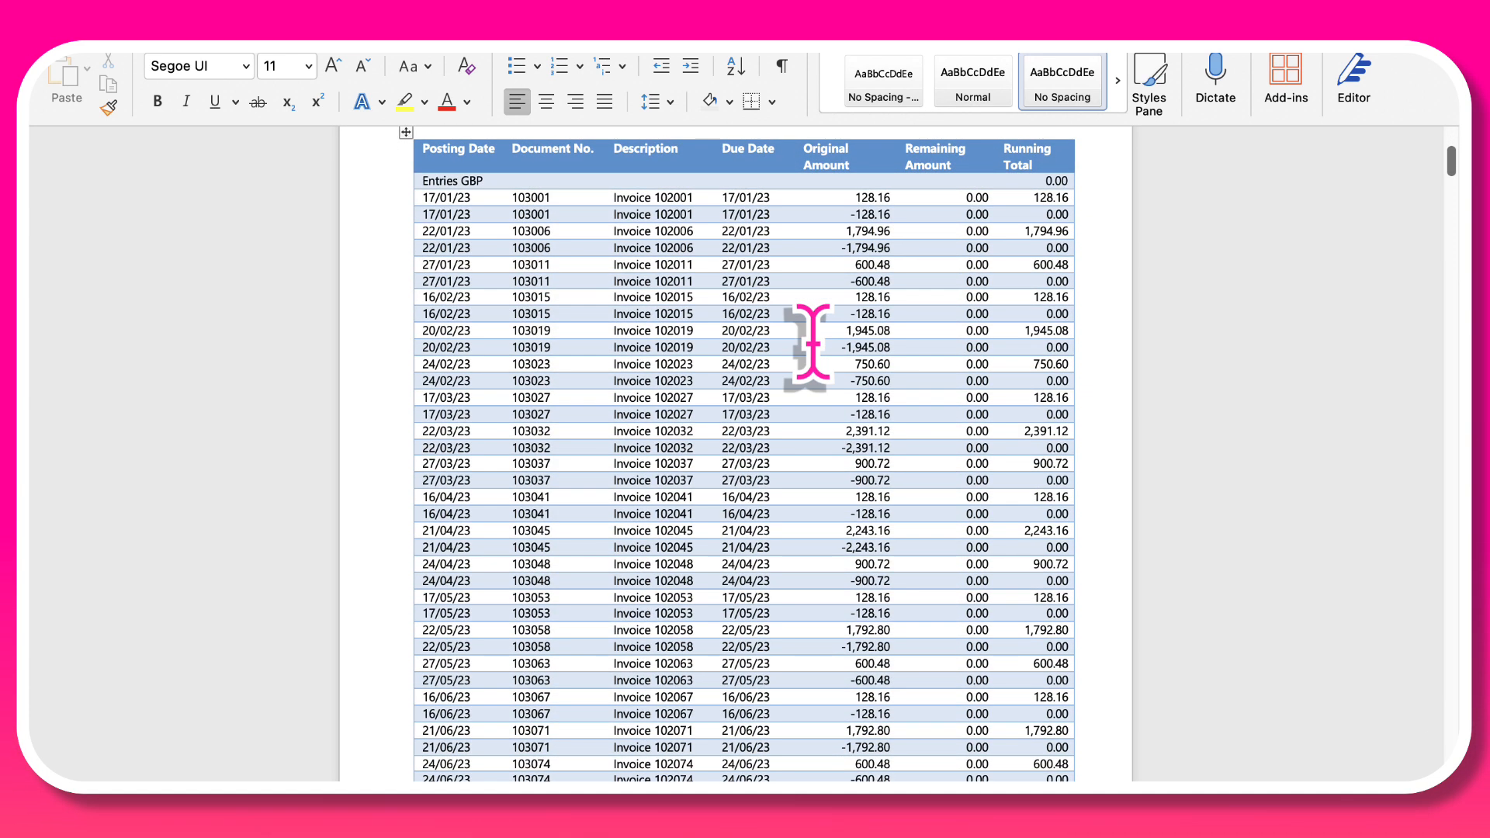
scroll(815, 341, "down", 1)
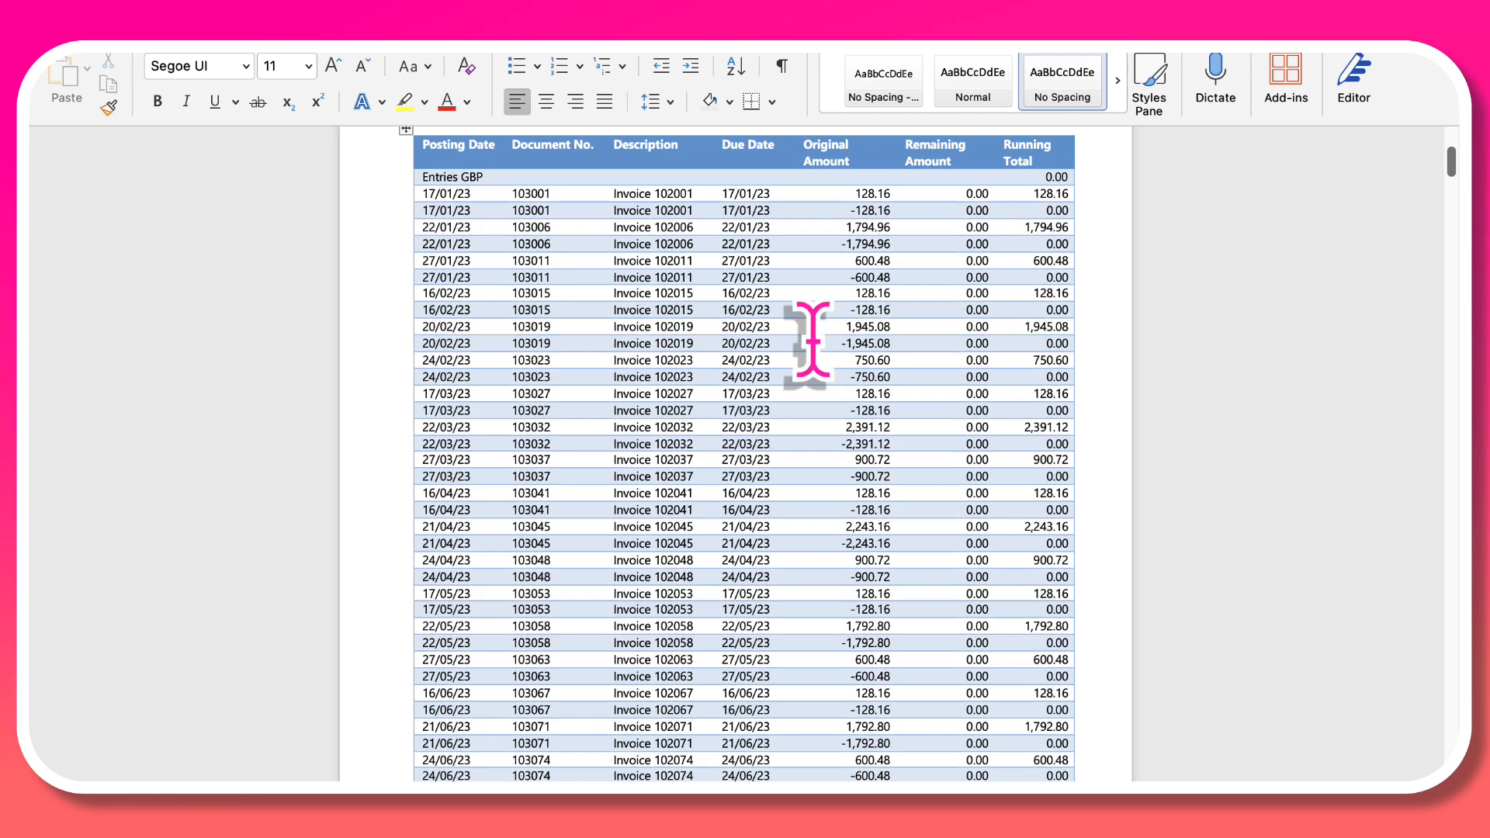
scroll(811, 342, "up", 2)
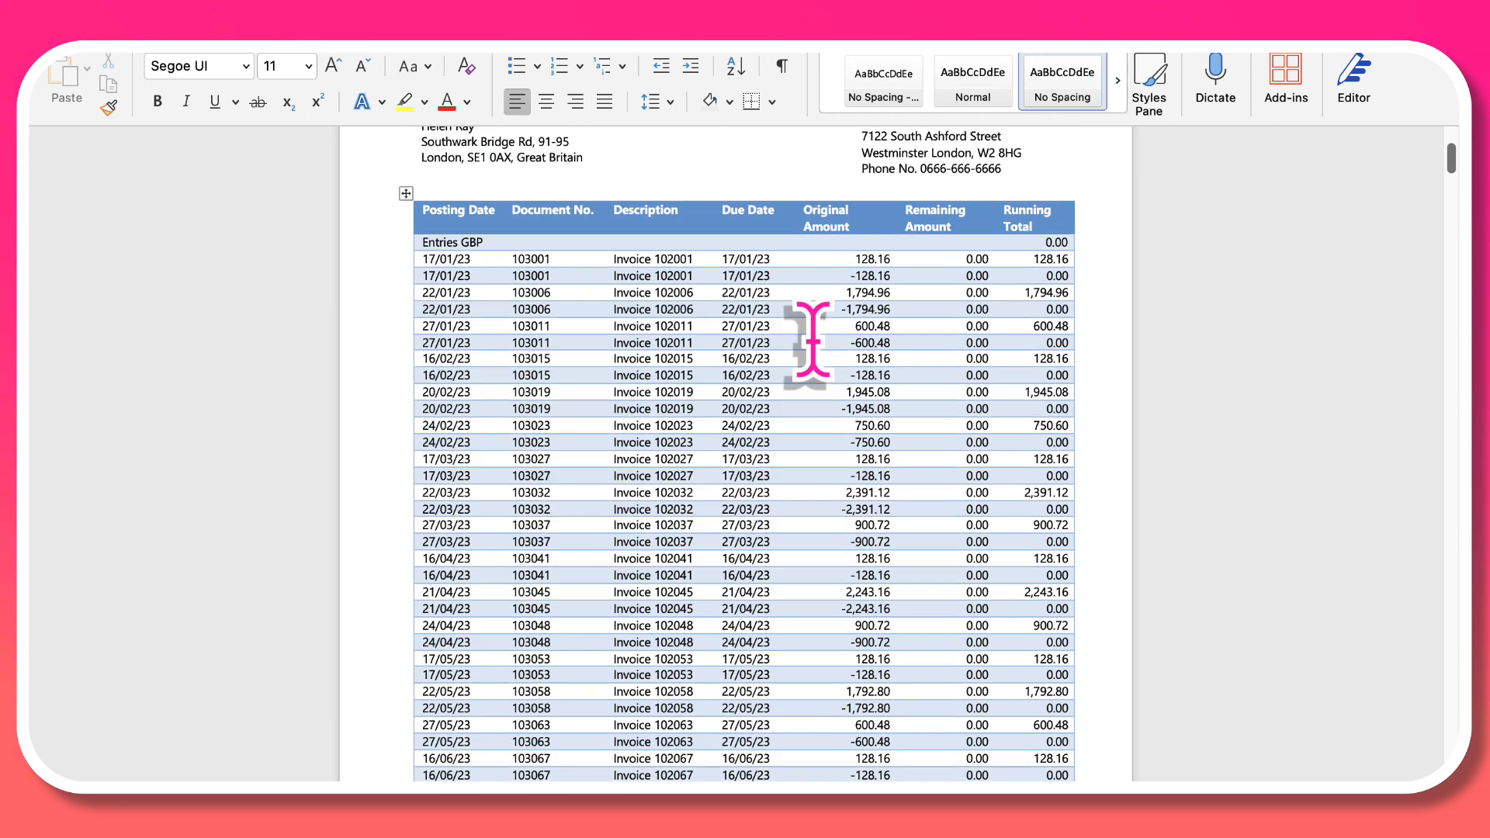
scroll(811, 341, "down", 1)
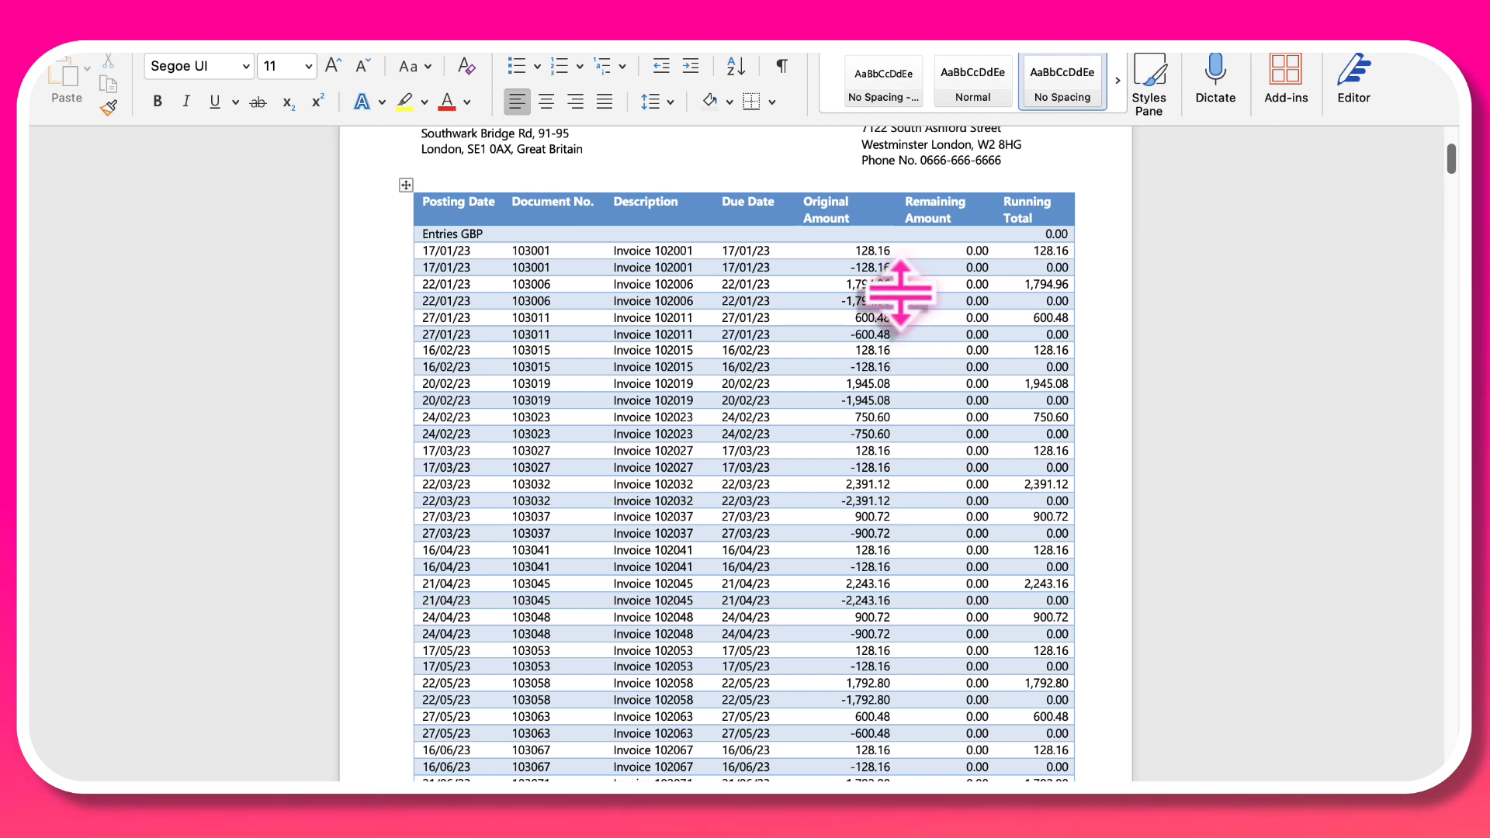
Step: Examine the remaining amounts, running totals, overdue entries and aged summary in the Trey Research statement
scroll(897, 292, "down", 10)
scroll(900, 292, "down", 11)
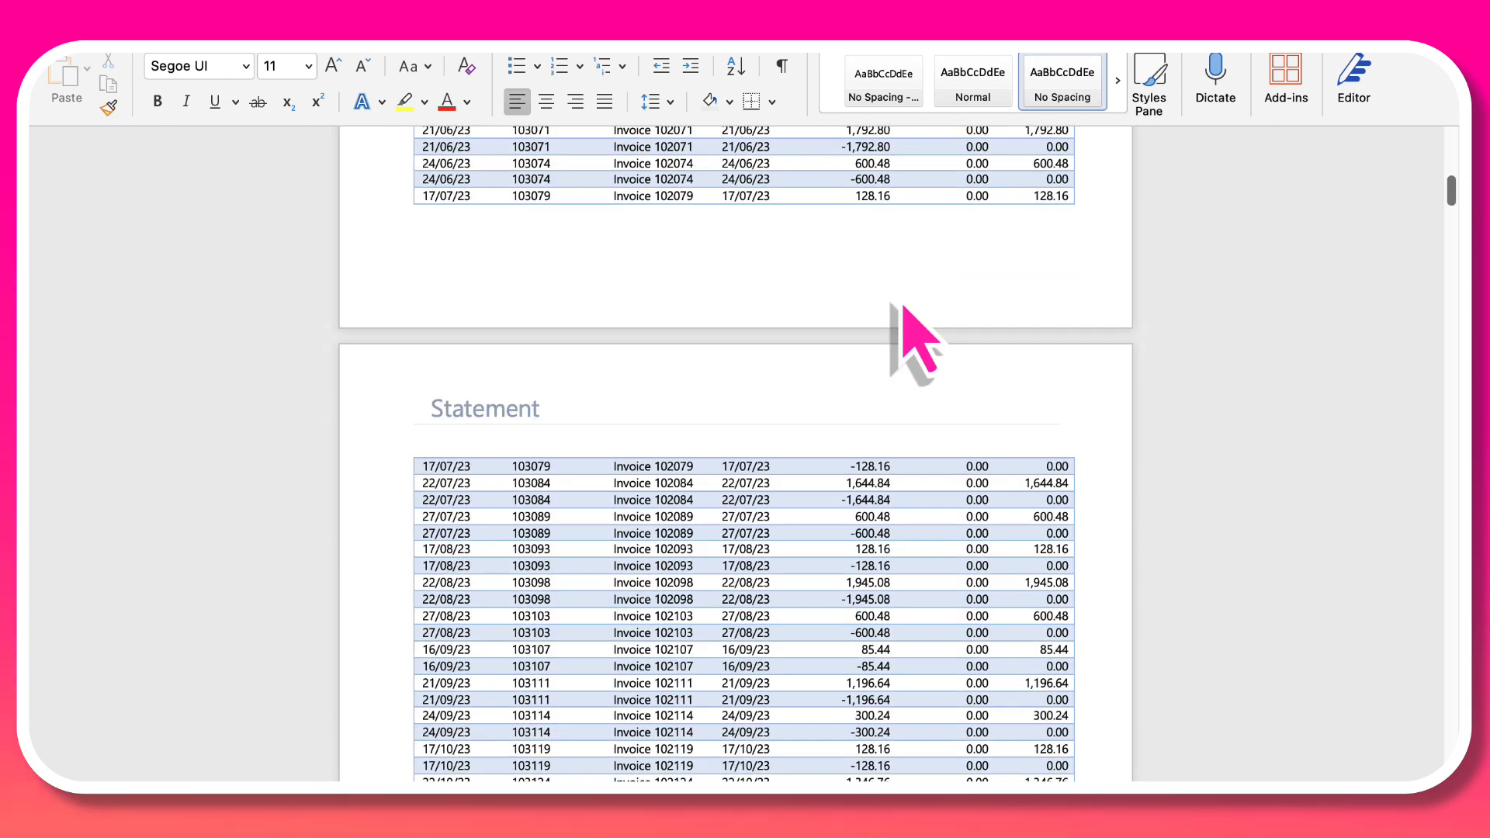
scroll(920, 342, "down", 8)
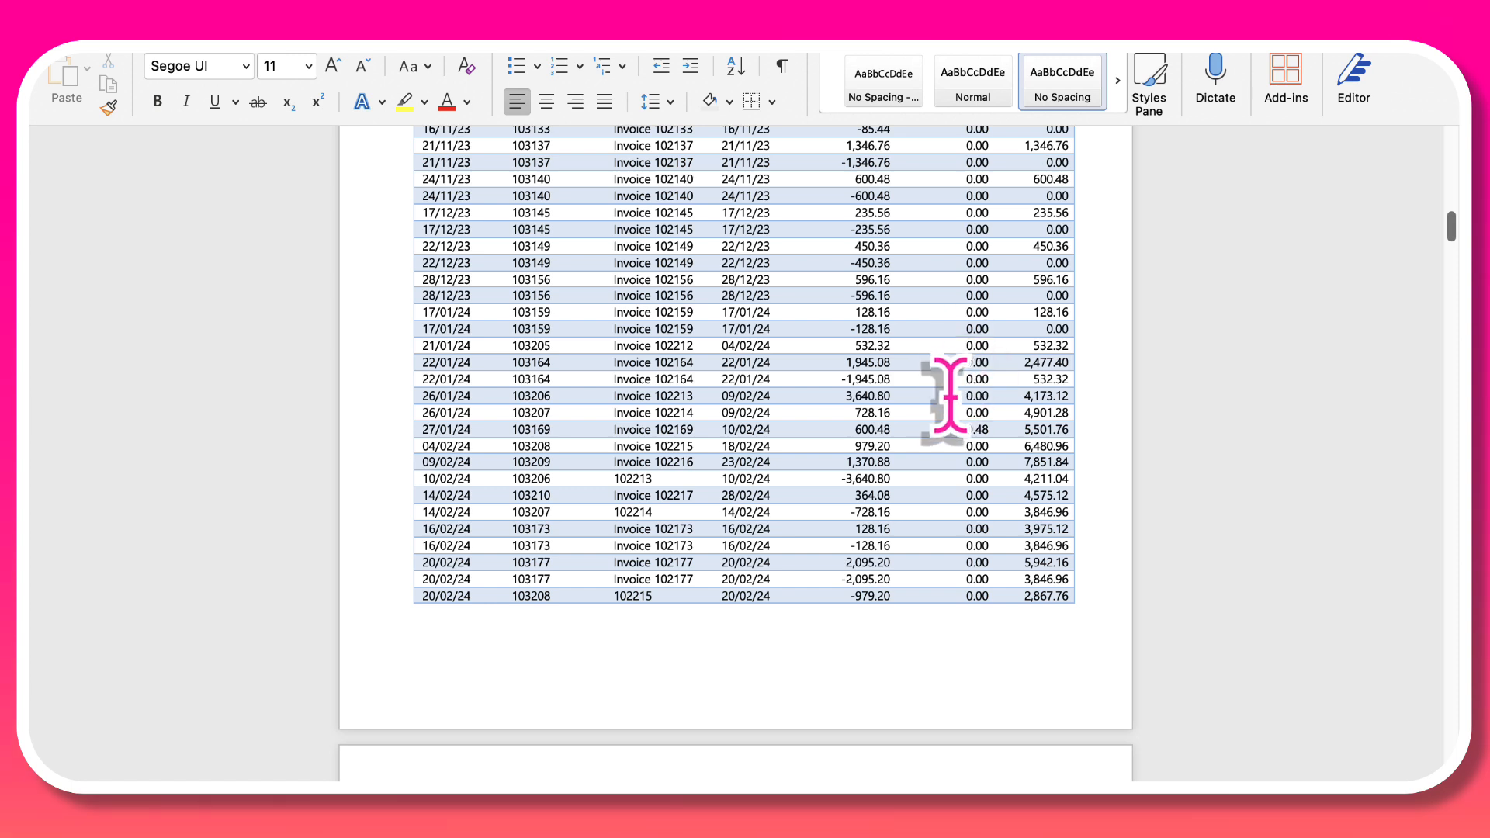
scroll(946, 397, "down", 2)
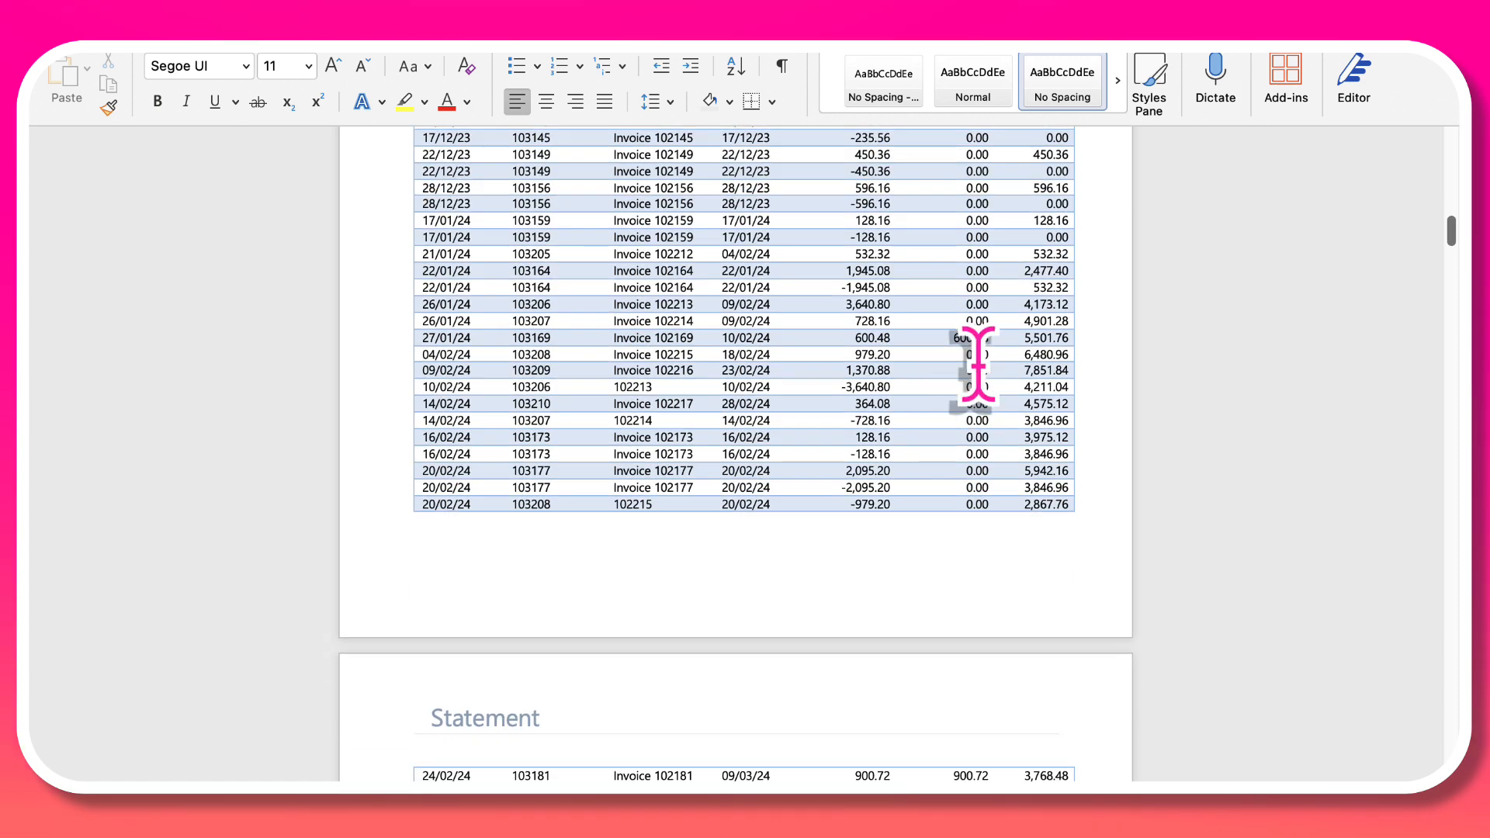
scroll(946, 474, "down", 9)
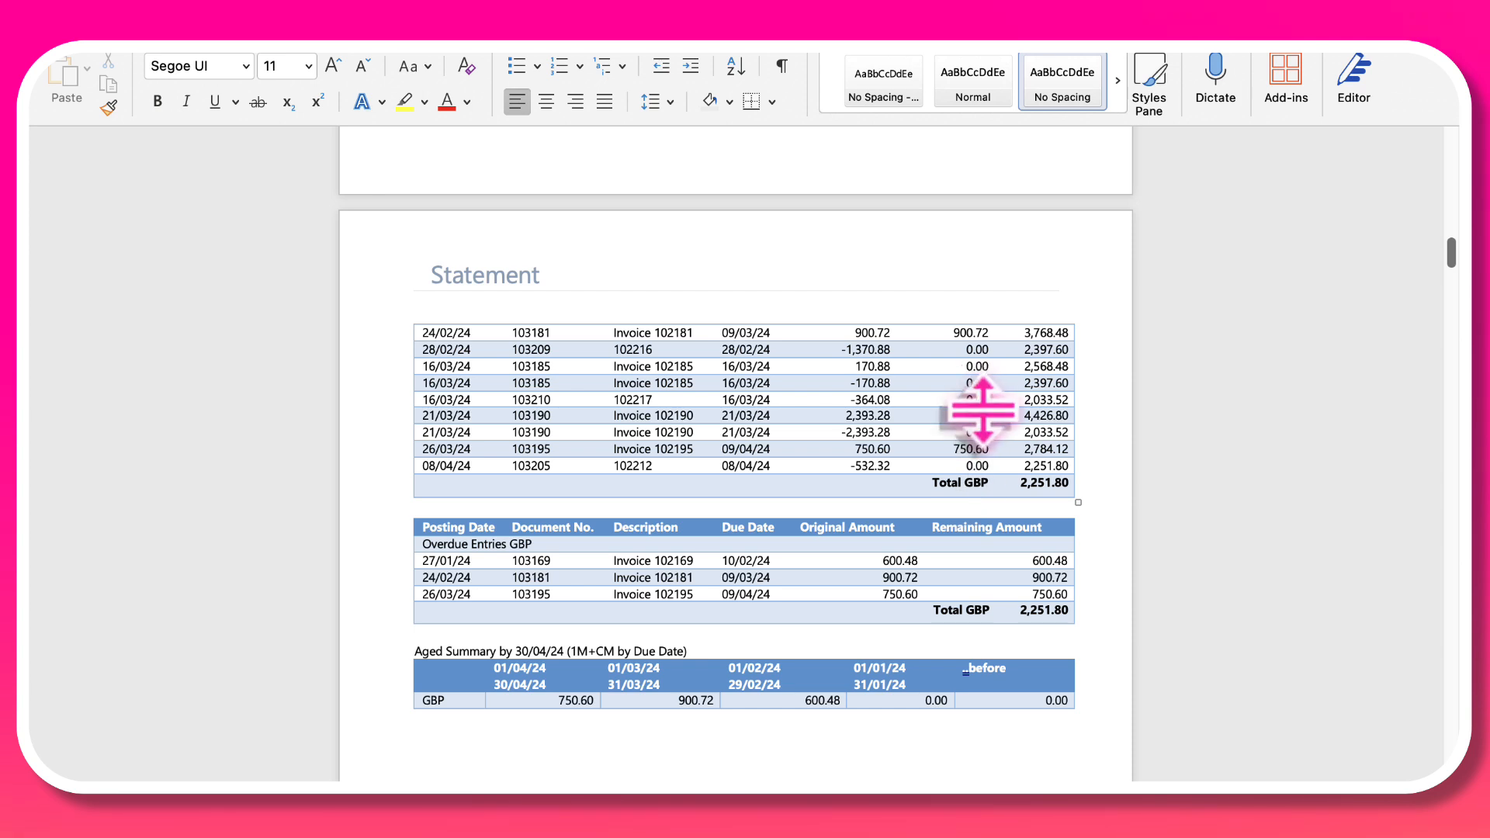
scroll(981, 406, "down", 2)
scroll(981, 406, "down", 2)
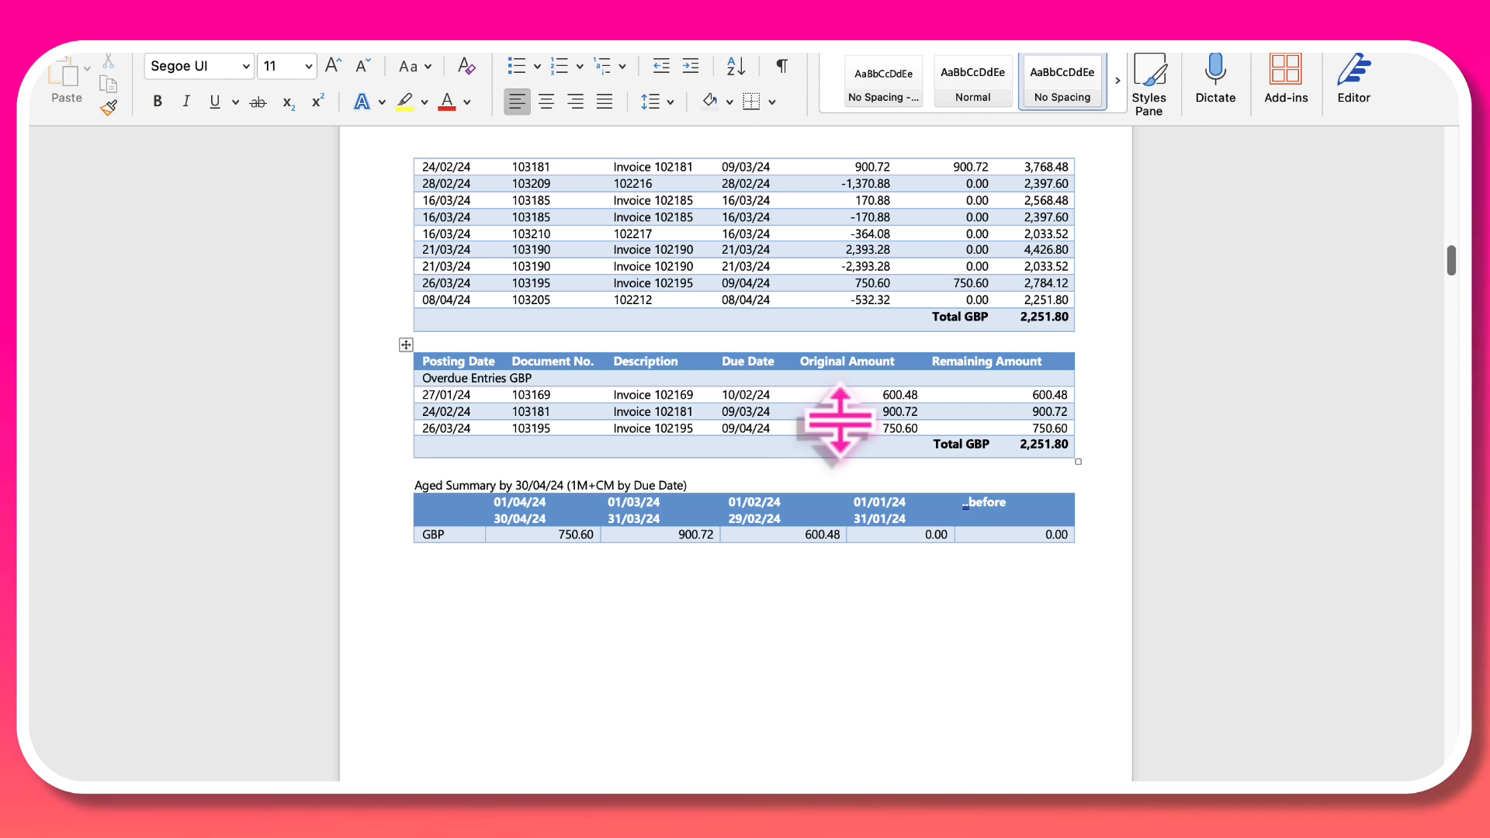
scroll(840, 419, "down", 6)
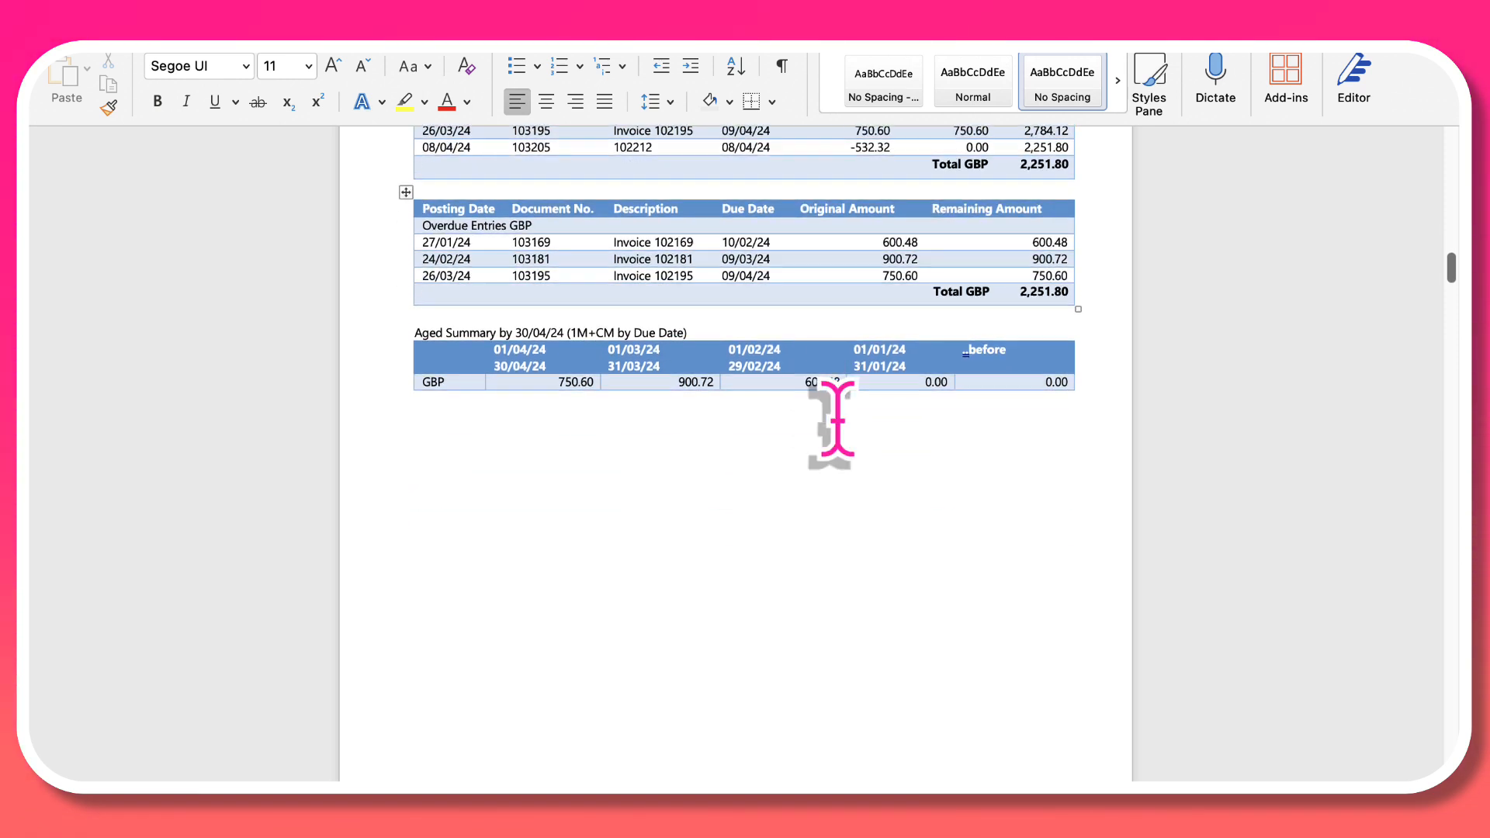
scroll(836, 419, "down", 2)
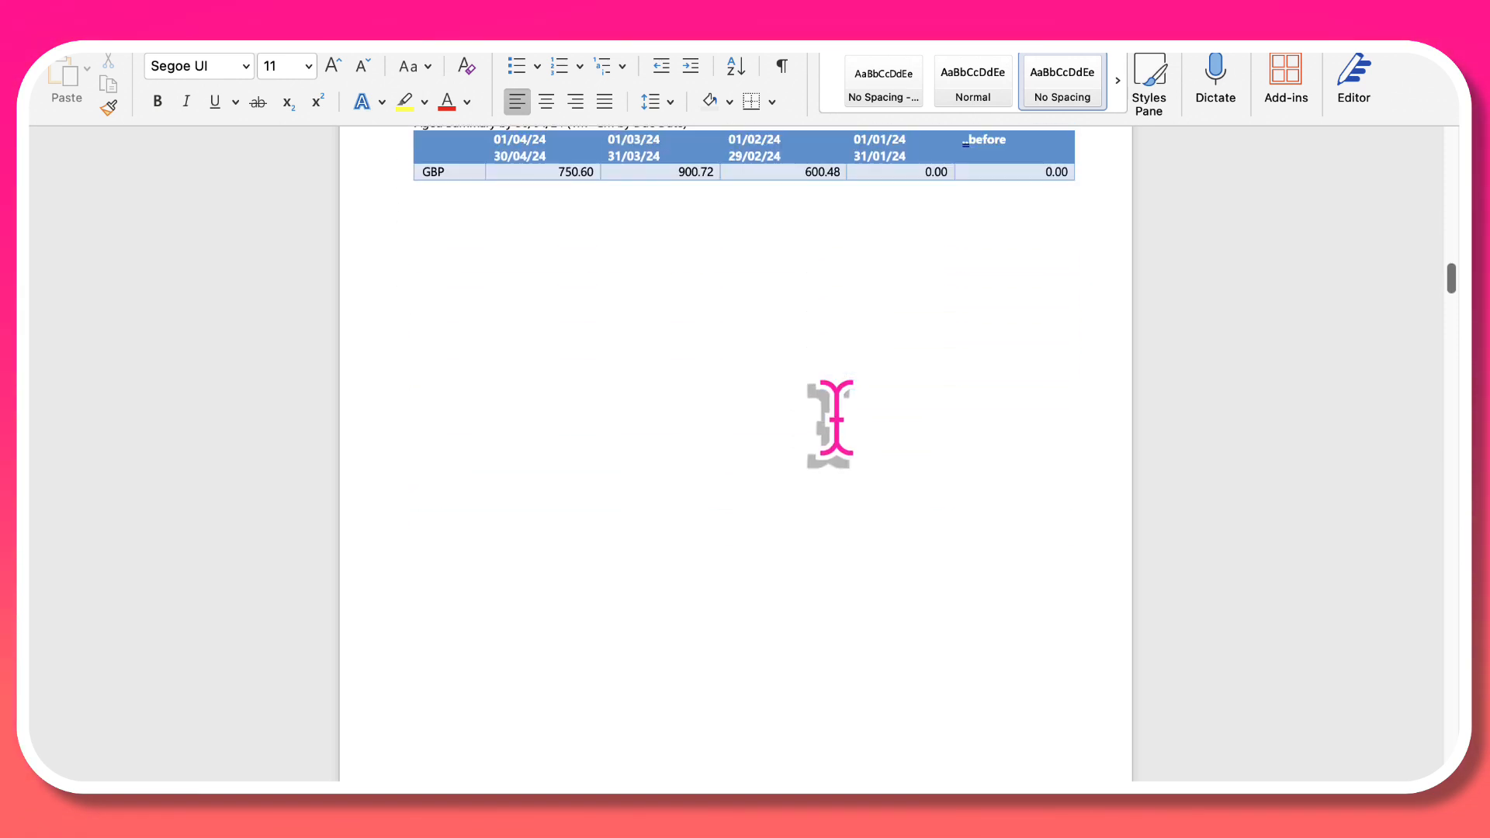
Step: Examine the School of Fine Art statement, including its invoice and payment entries, running totals and overdue entries
scroll(834, 419, "down", 20)
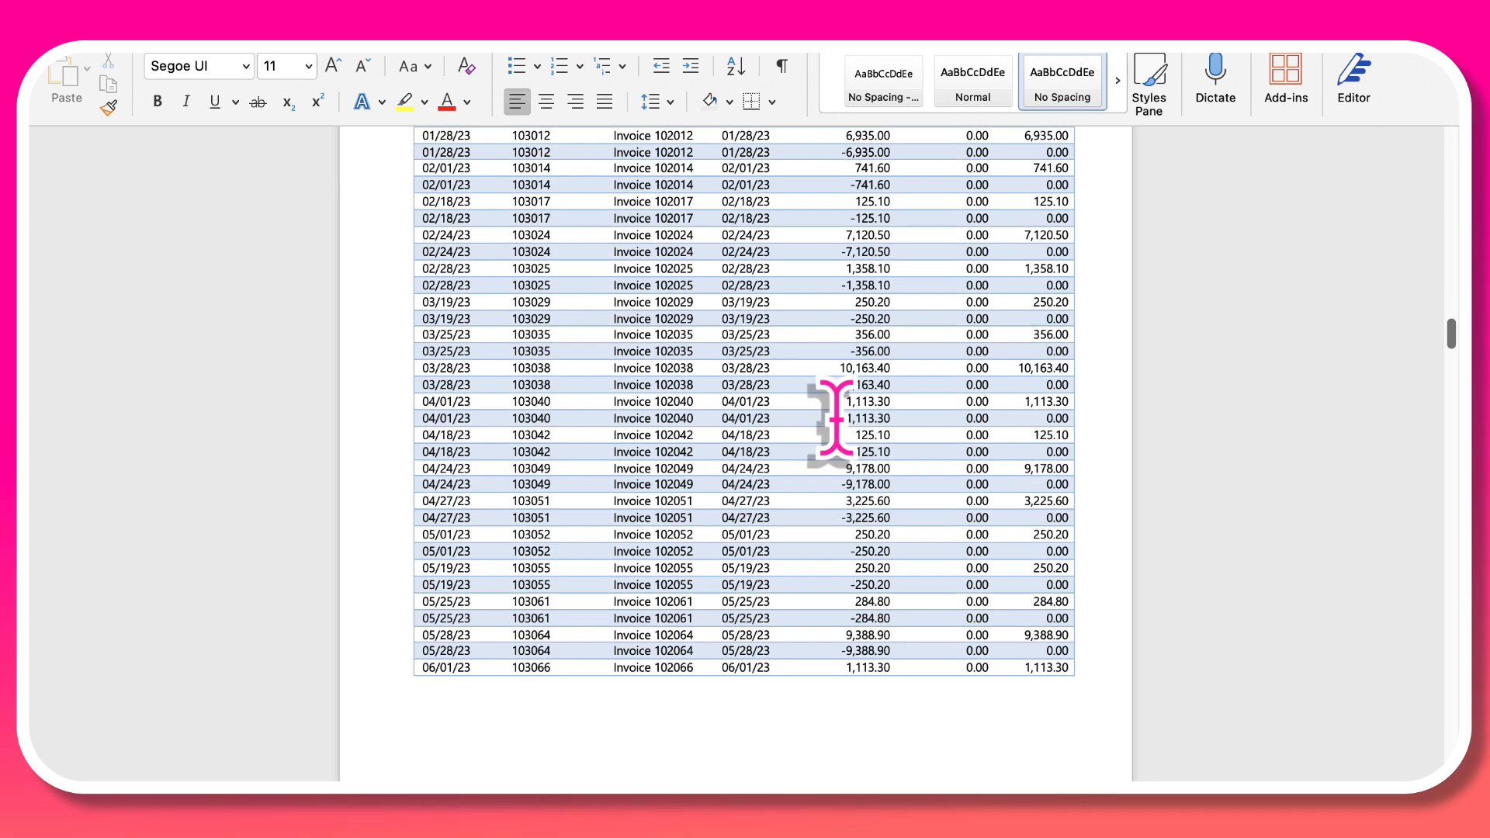
scroll(834, 419, "down", 3)
scroll(834, 419, "up", 4)
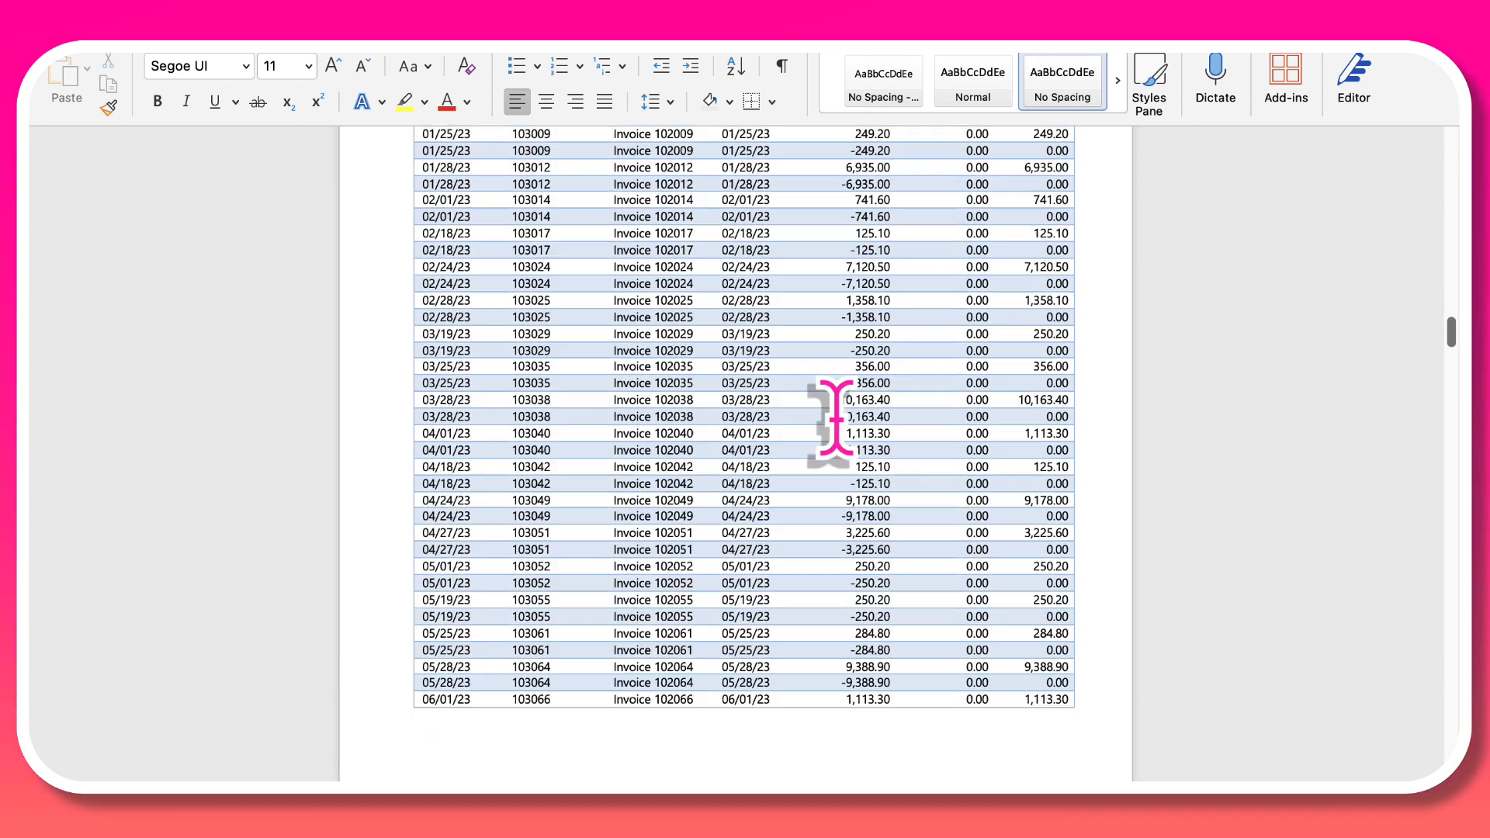
scroll(834, 419, "up", 5)
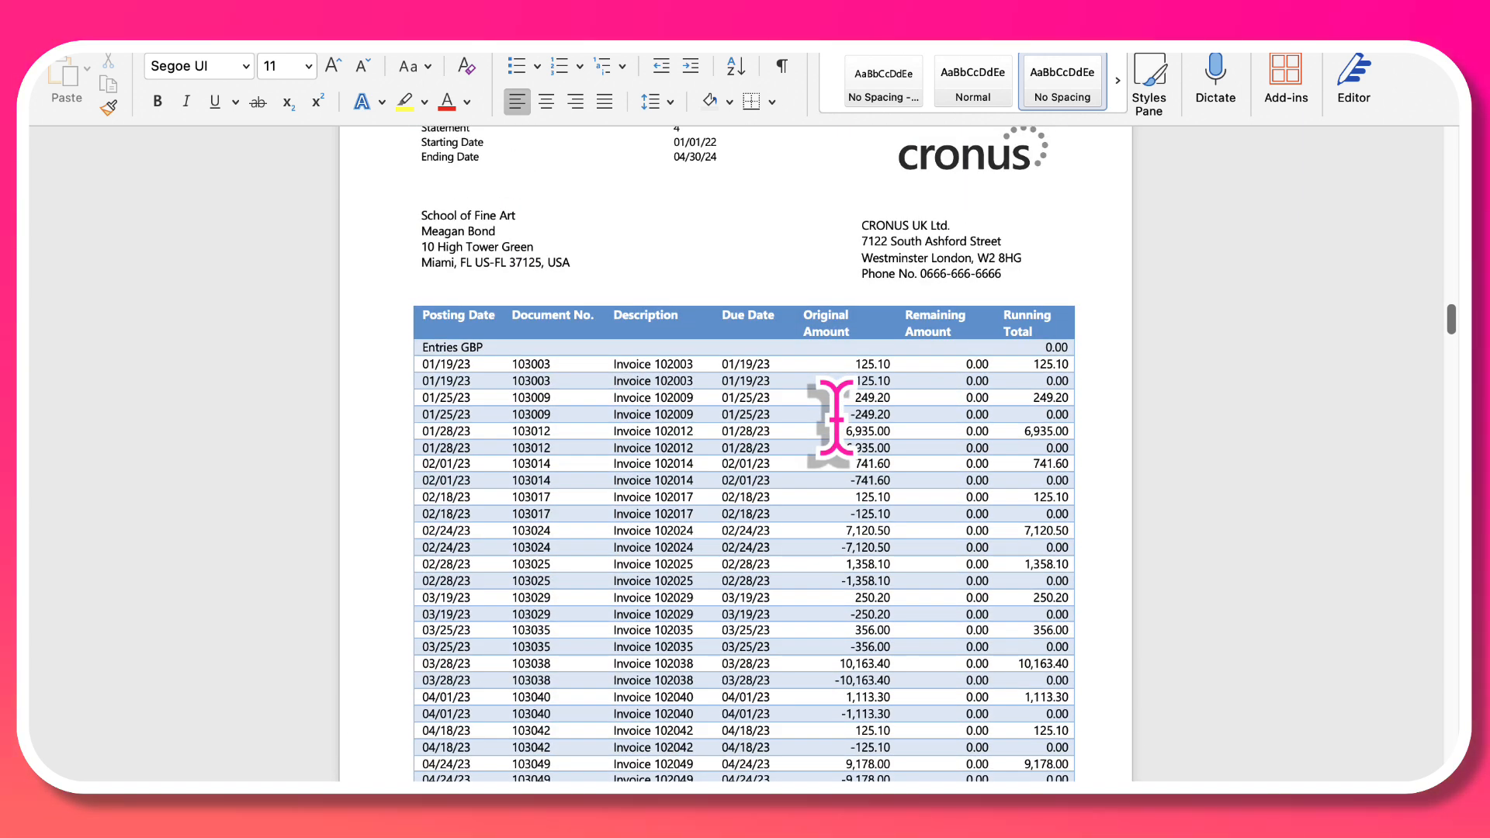
scroll(834, 419, "down", 10)
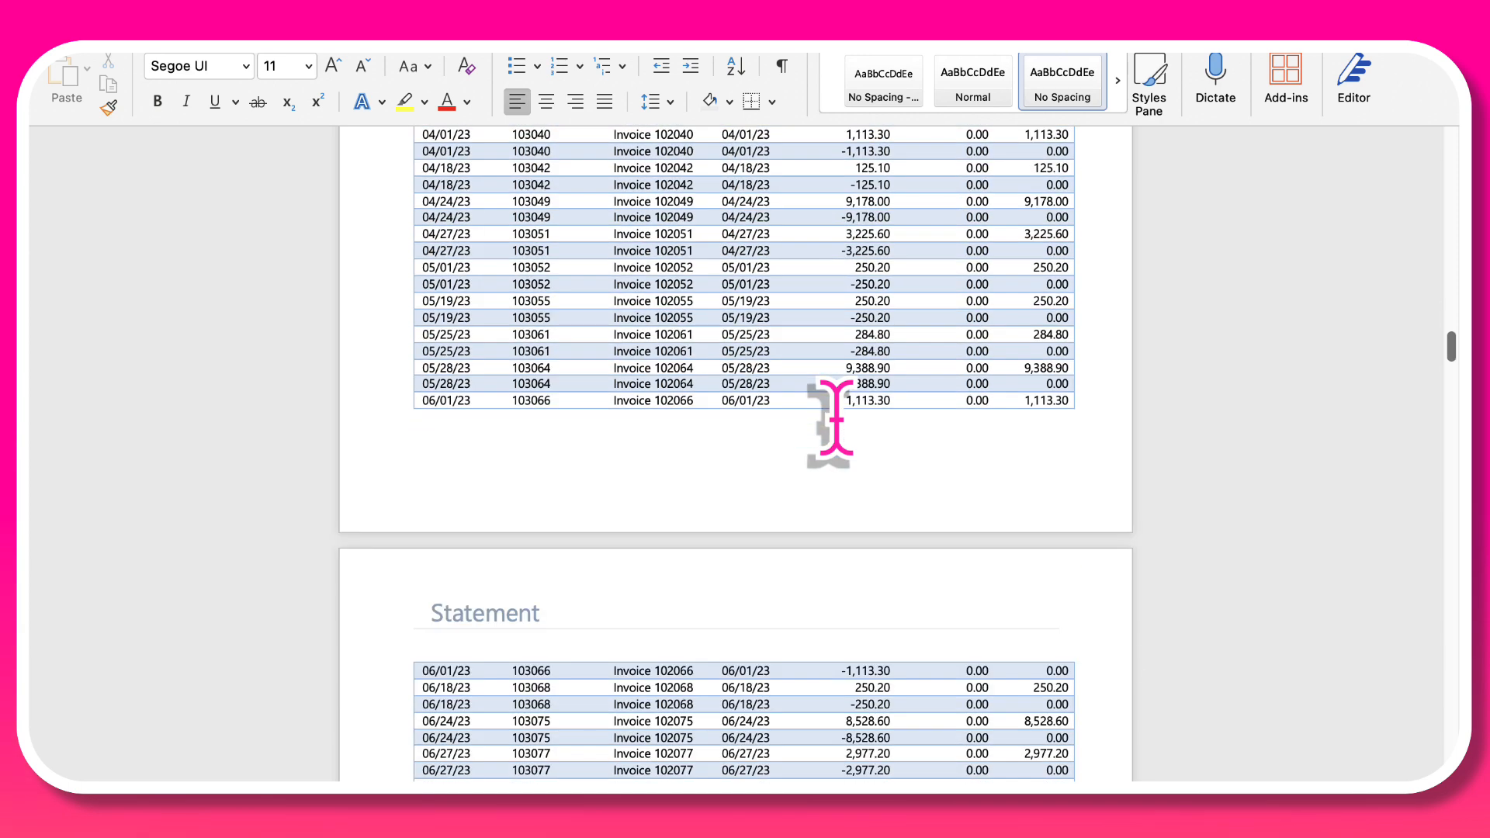
scroll(842, 432, "down", 15)
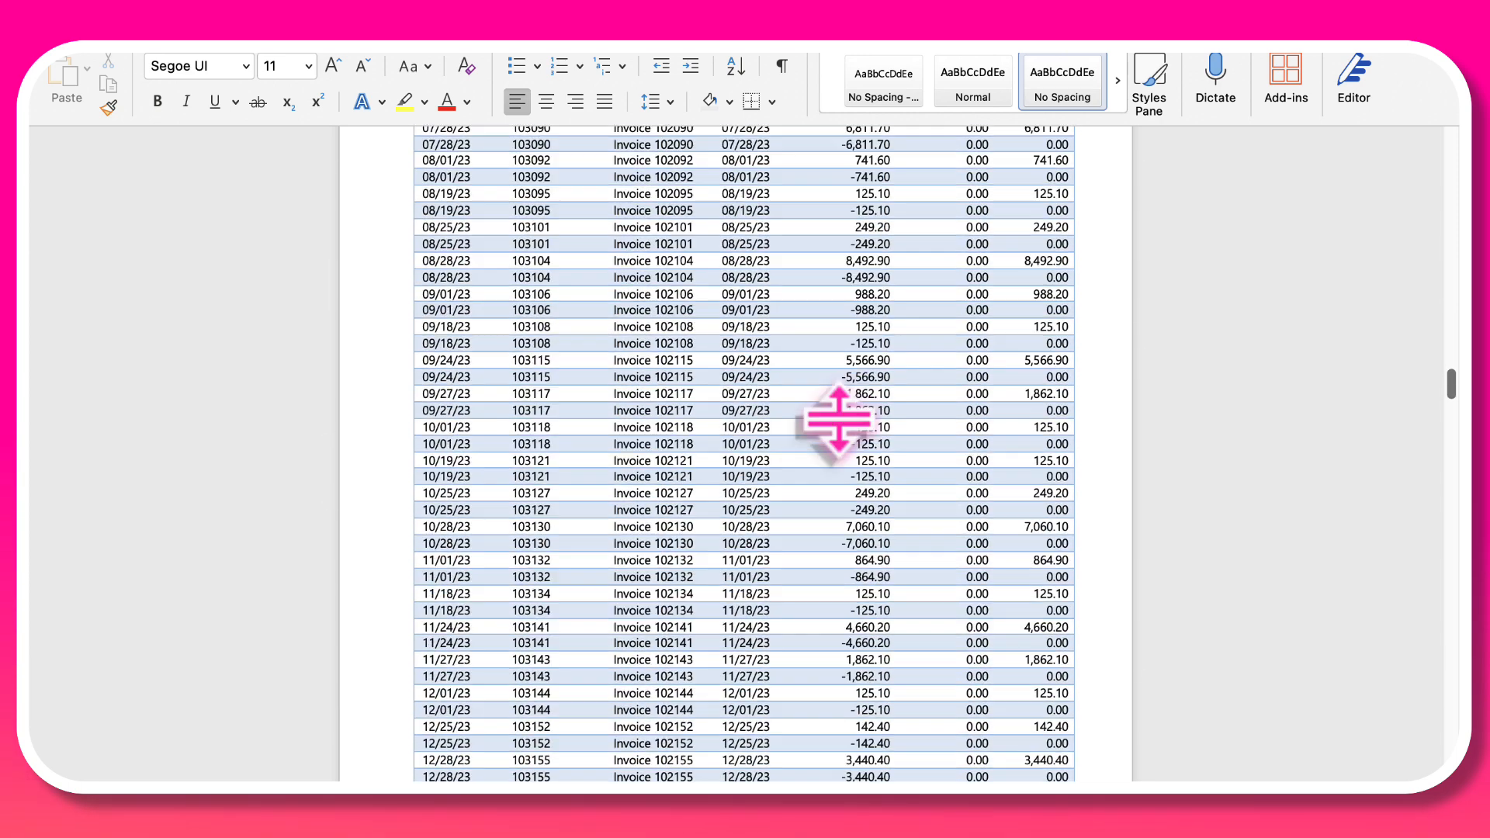
scroll(830, 423, "down", 7)
scroll(830, 423, "up", 2)
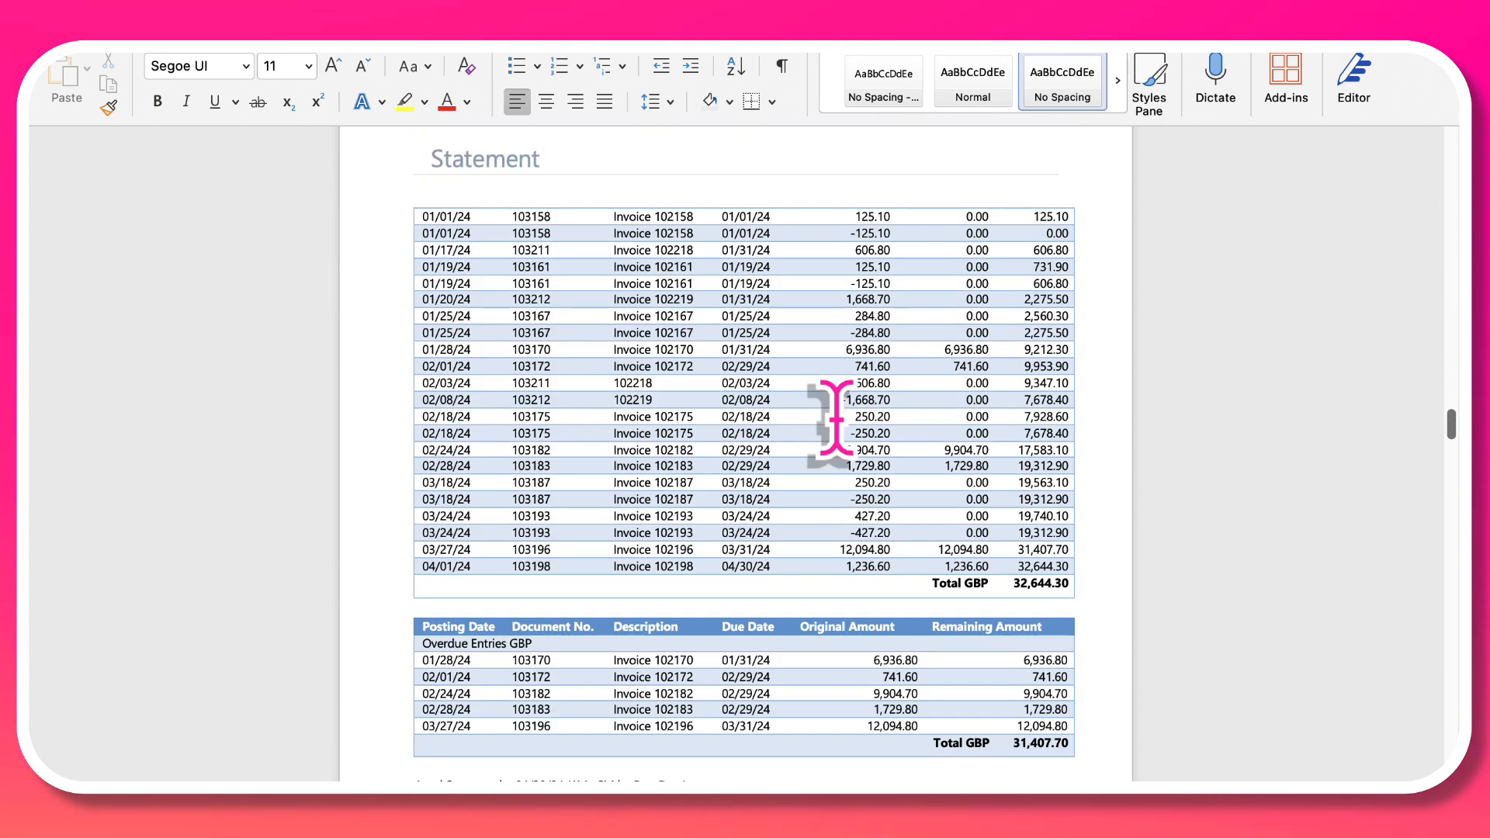
scroll(834, 419, "up", 8)
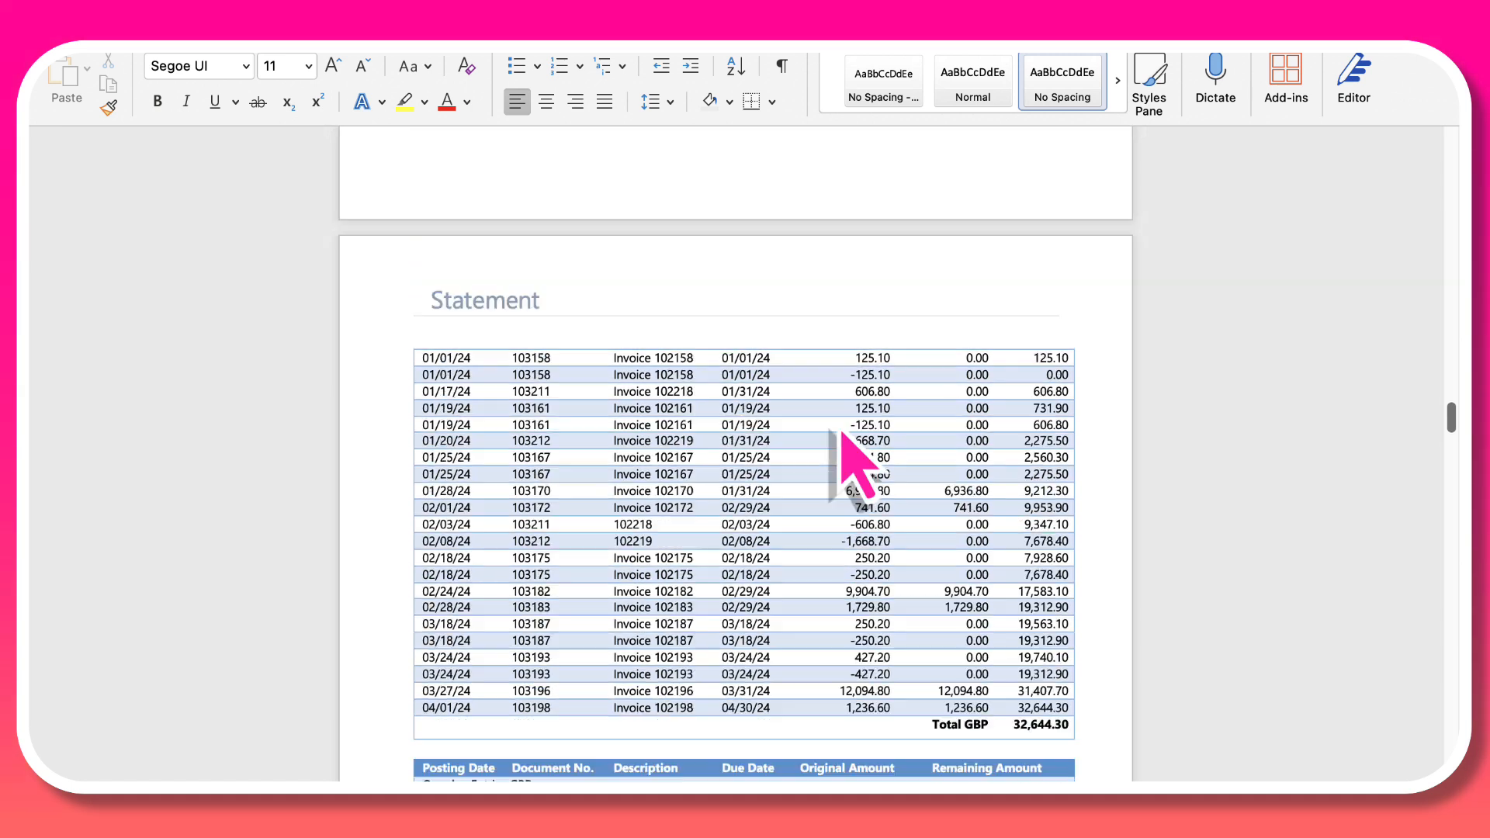
scroll(837, 418, "up", 4)
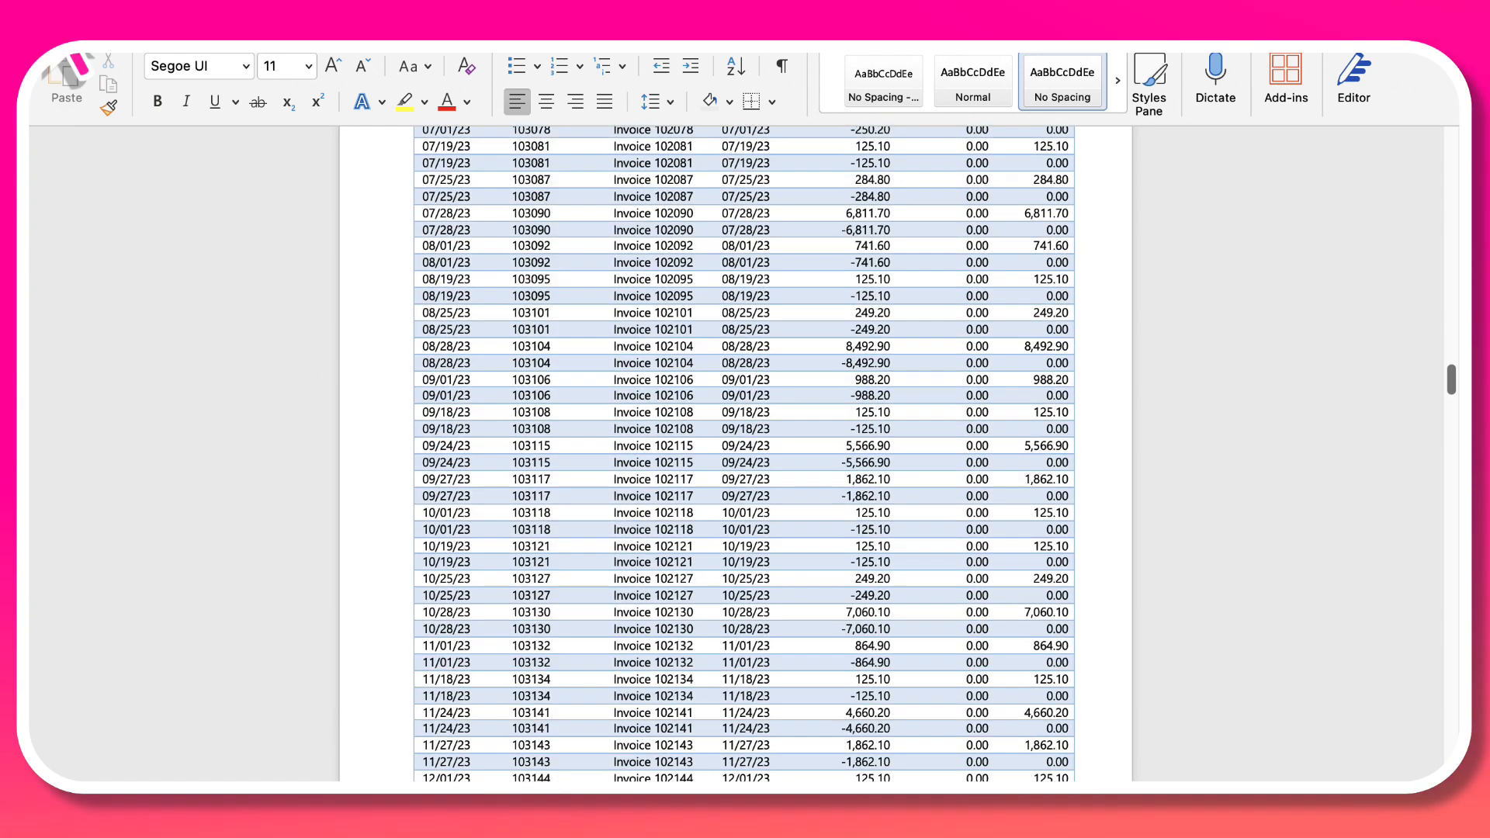